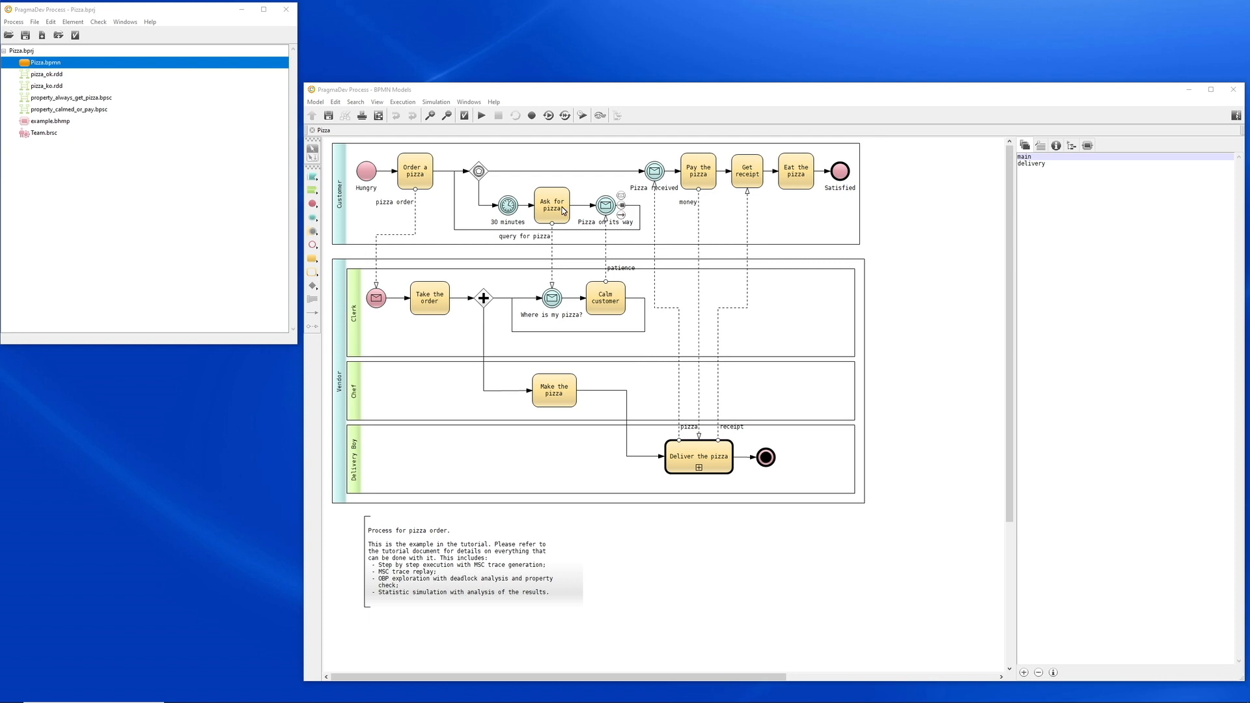
# - Examine the pizza process model, from the Customer pool and its Hungry start event to the Deliver the pizza sub-process
pyautogui.click(345, 218)
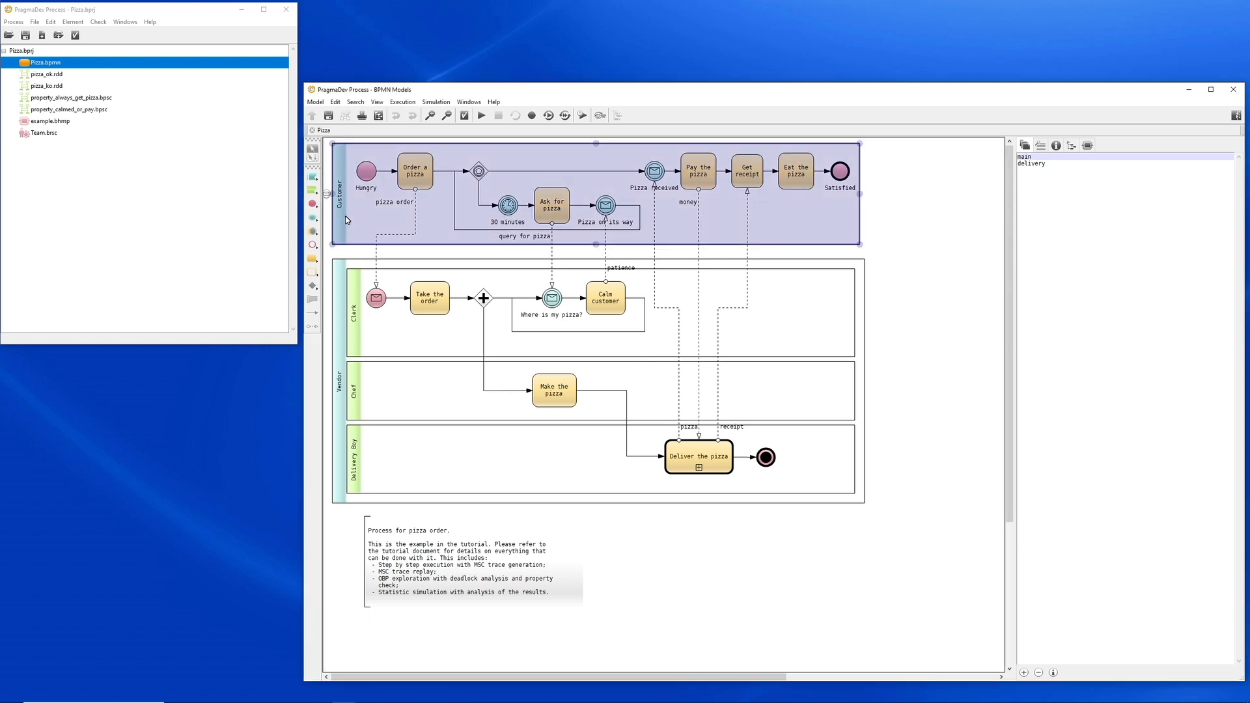
pyautogui.click(367, 177)
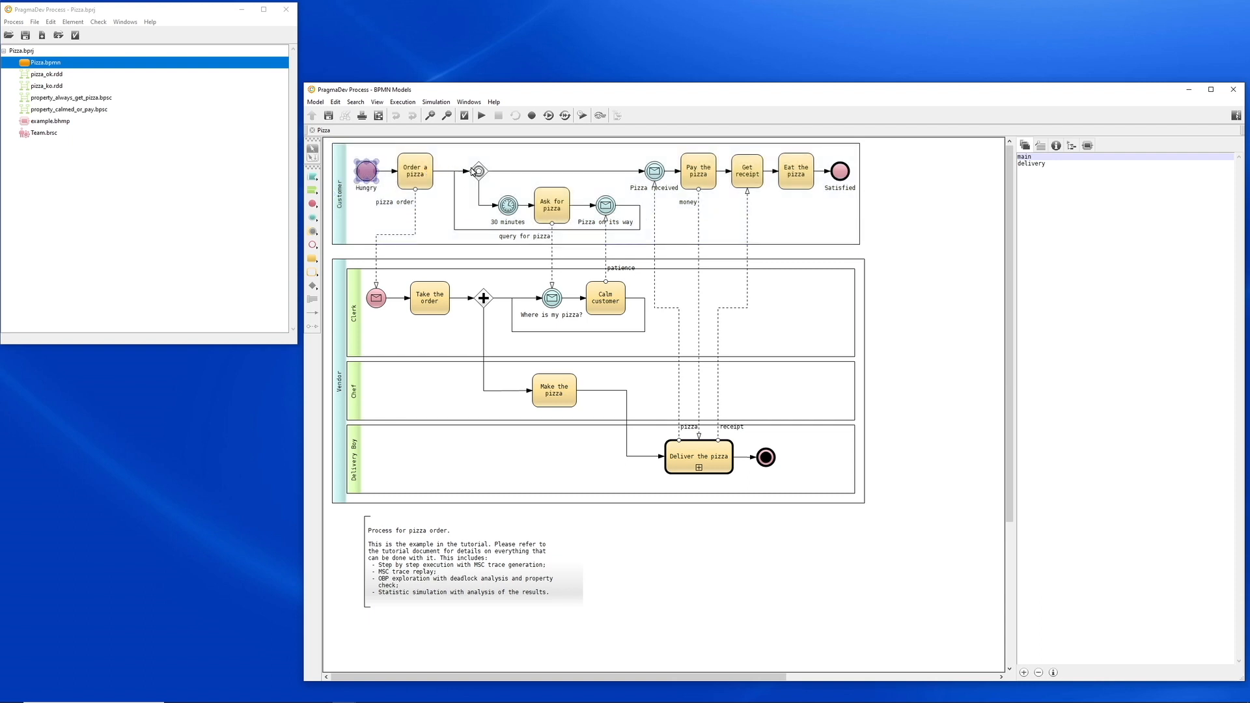
pyautogui.moveTo(485, 173)
pyautogui.moveTo(693, 178)
pyautogui.moveTo(567, 217)
pyautogui.rightClick(692, 473)
pyautogui.click(706, 476)
# - Review the settings of the car_delivery and bike_delivery simulation scenarios, and close them without changes
pyautogui.click(437, 103)
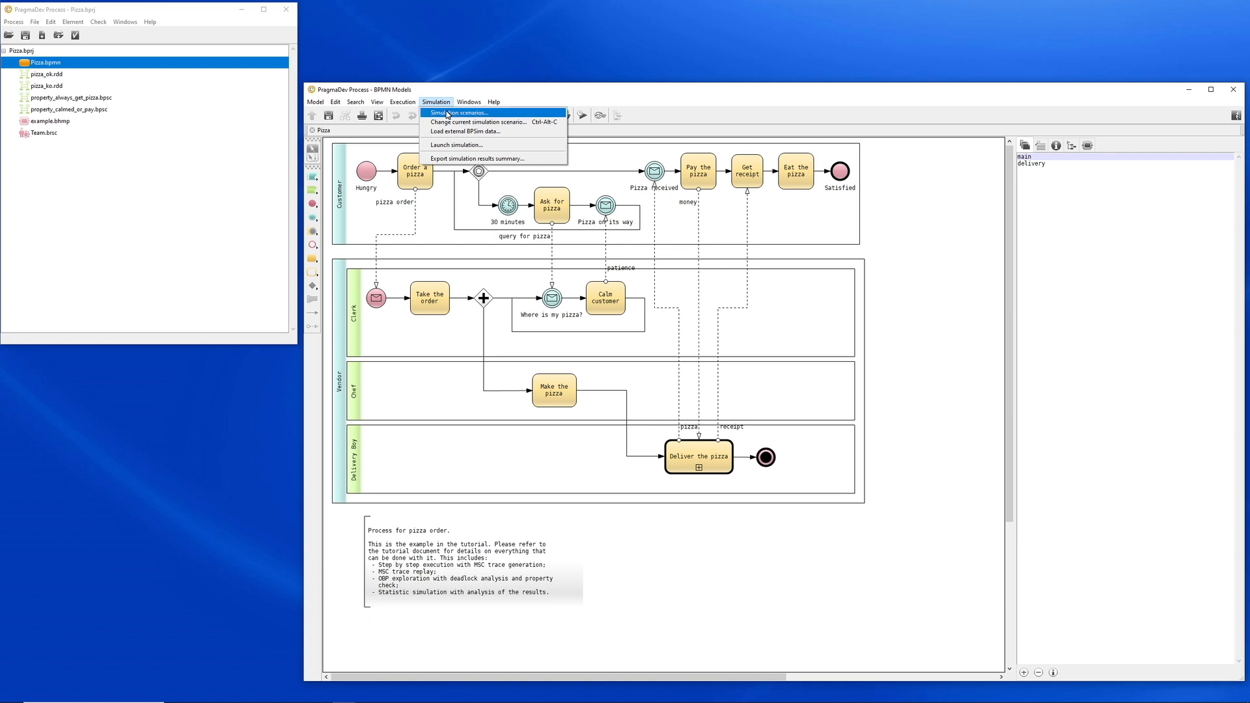
pyautogui.click(448, 113)
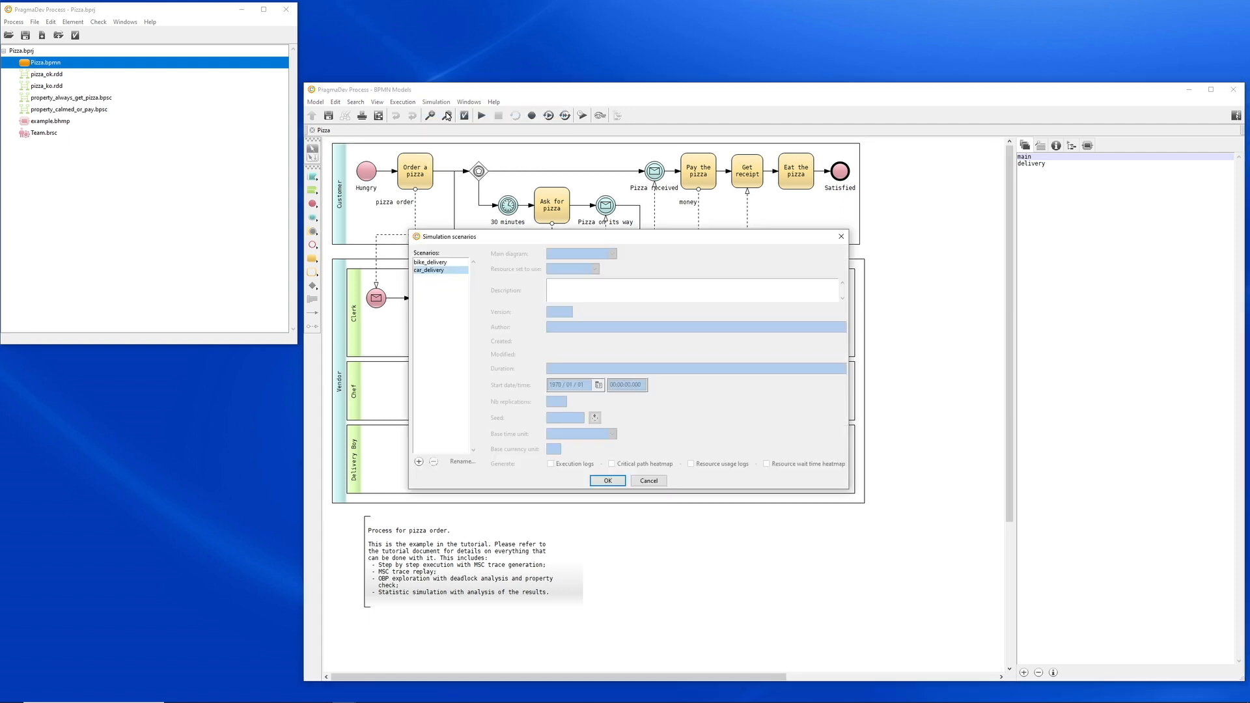
pyautogui.click(441, 271)
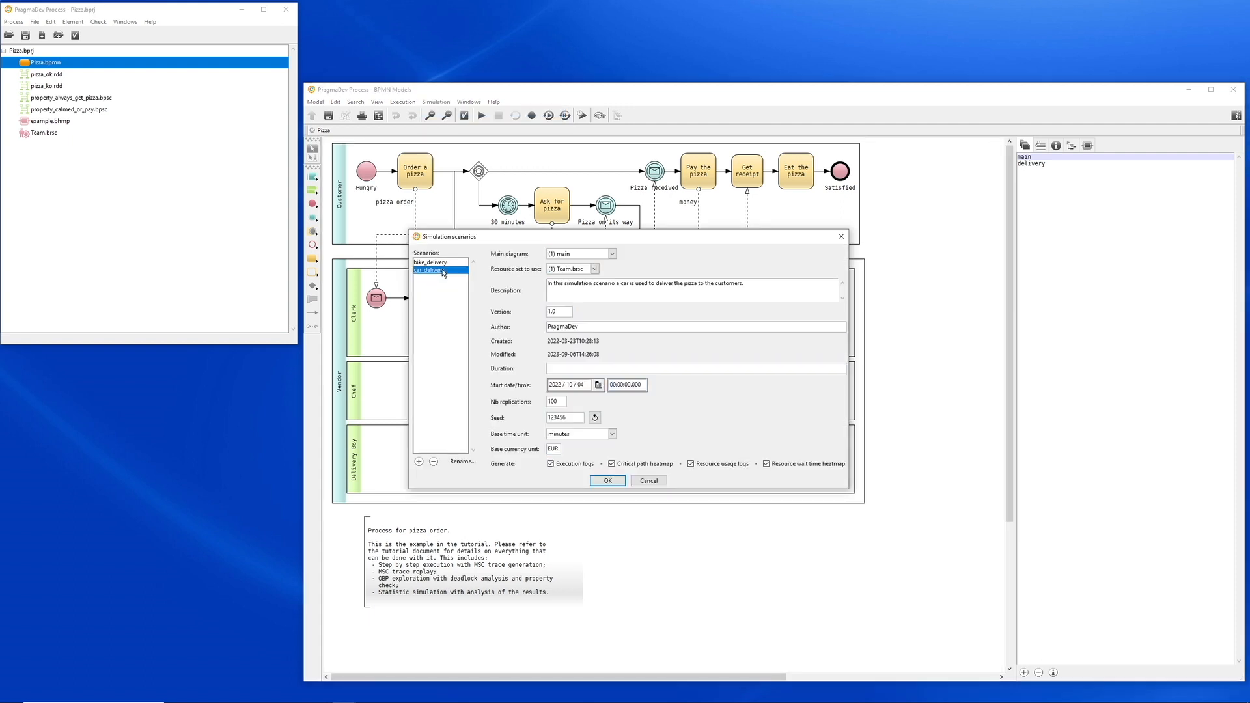
pyautogui.click(445, 264)
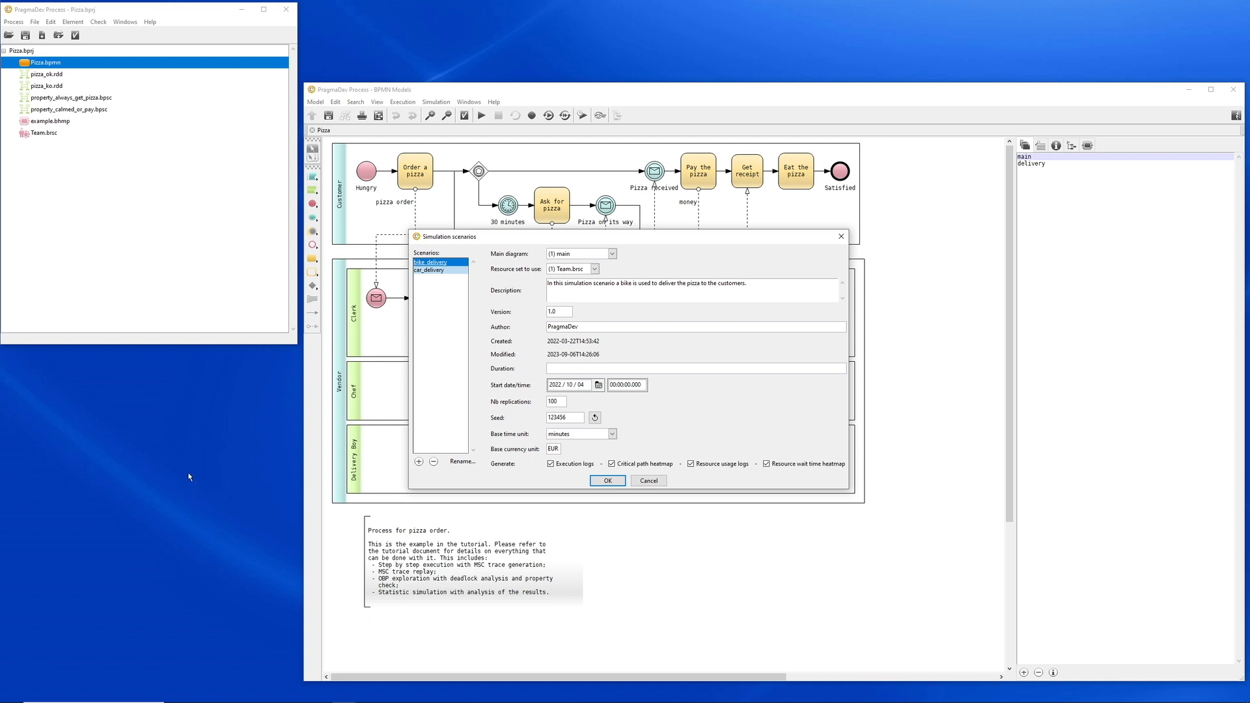
pyautogui.click(433, 271)
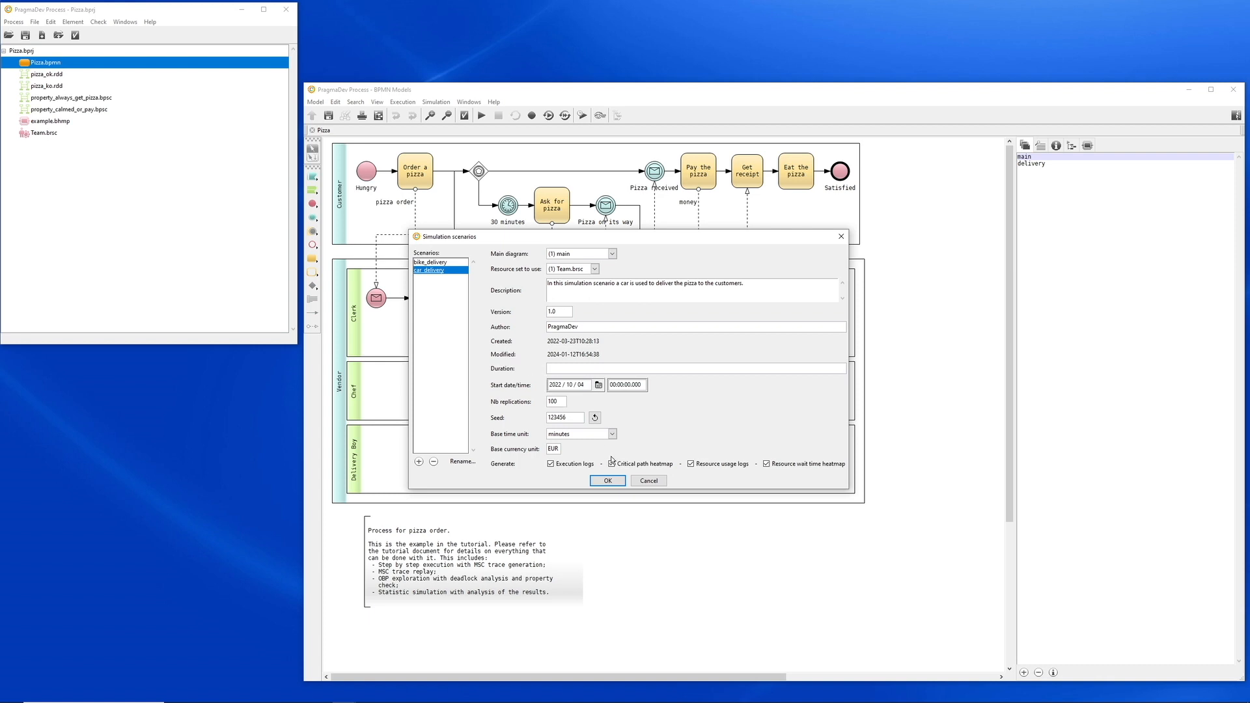
pyautogui.click(643, 483)
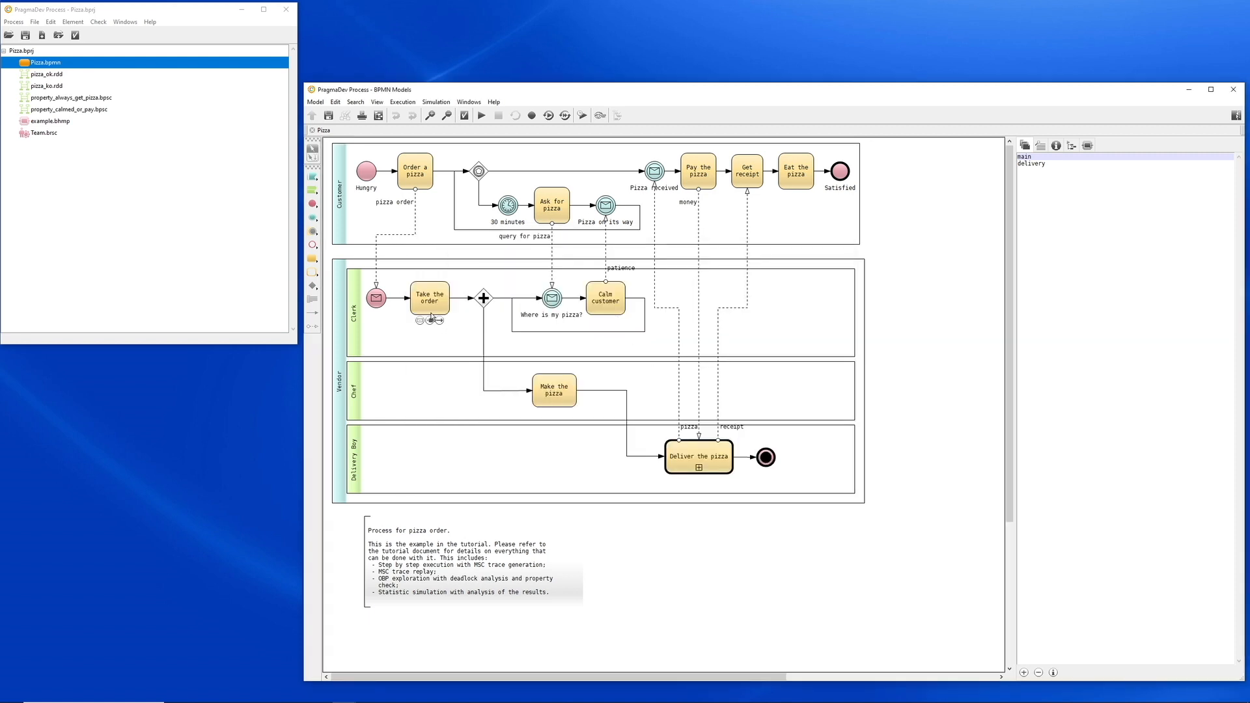
# - Display the simulation properties of the Take the order, Calm customer and Make the pizza activities
pyautogui.rightClick(431, 317)
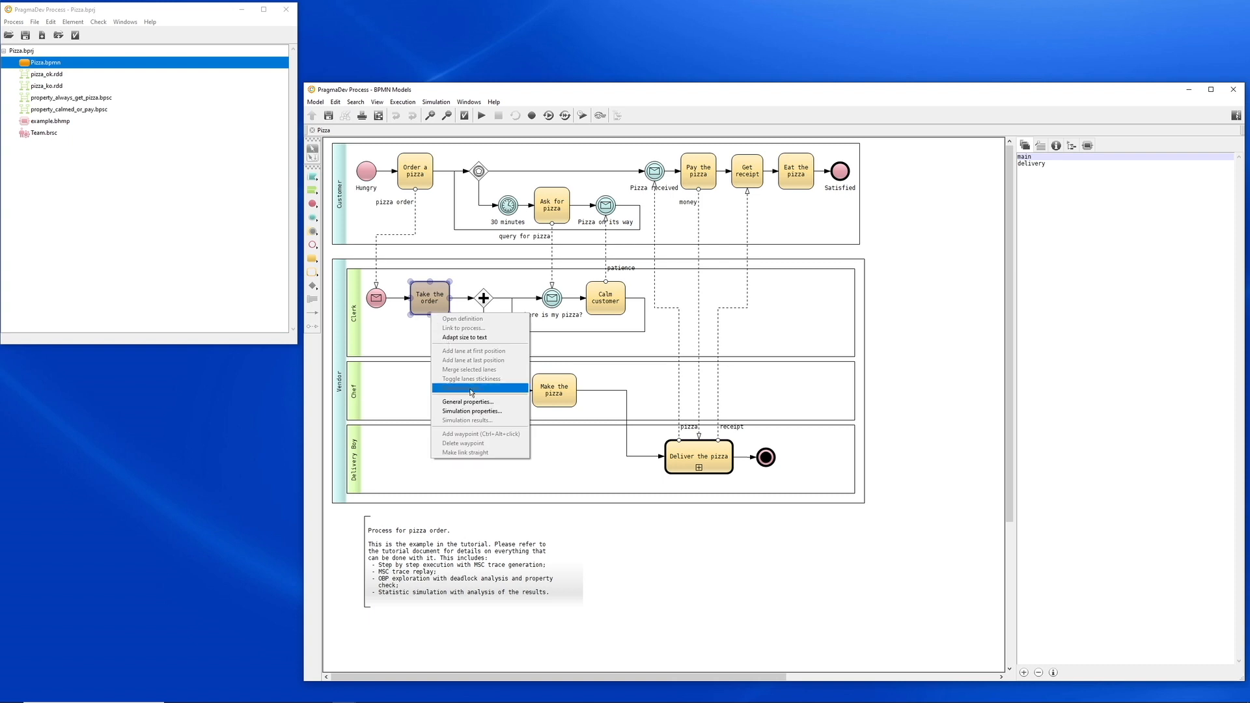
pyautogui.click(477, 411)
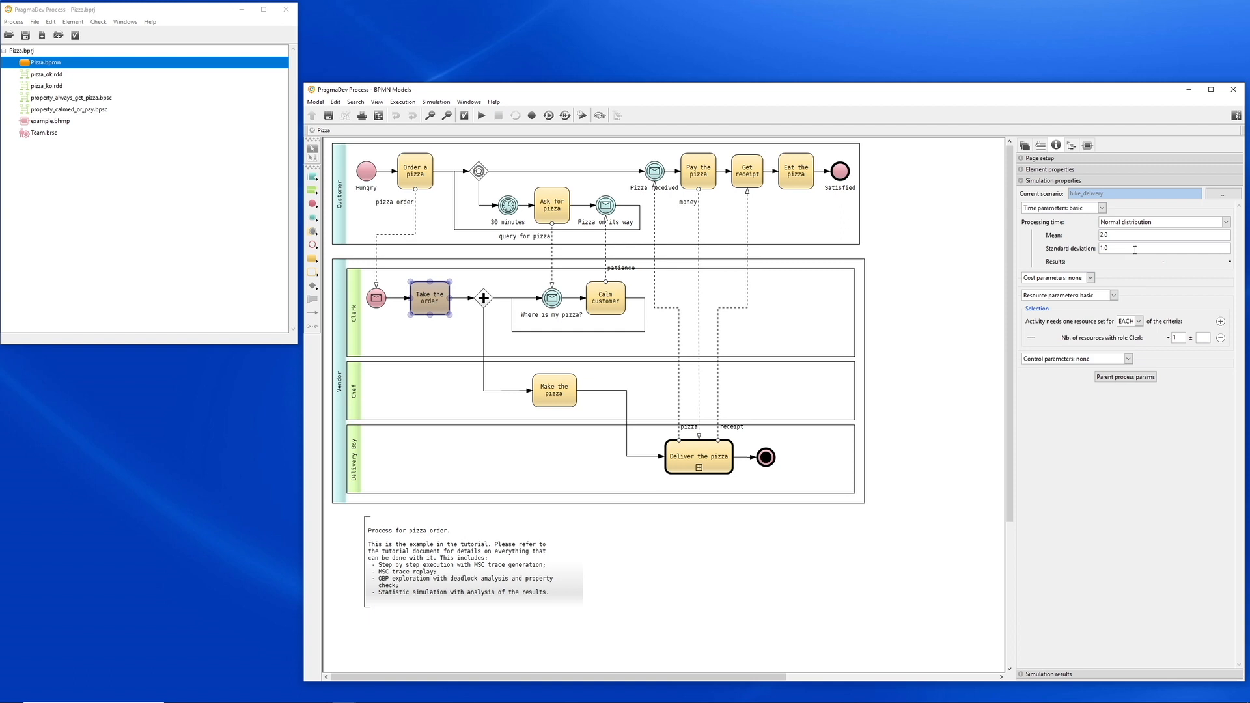
pyautogui.click(623, 311)
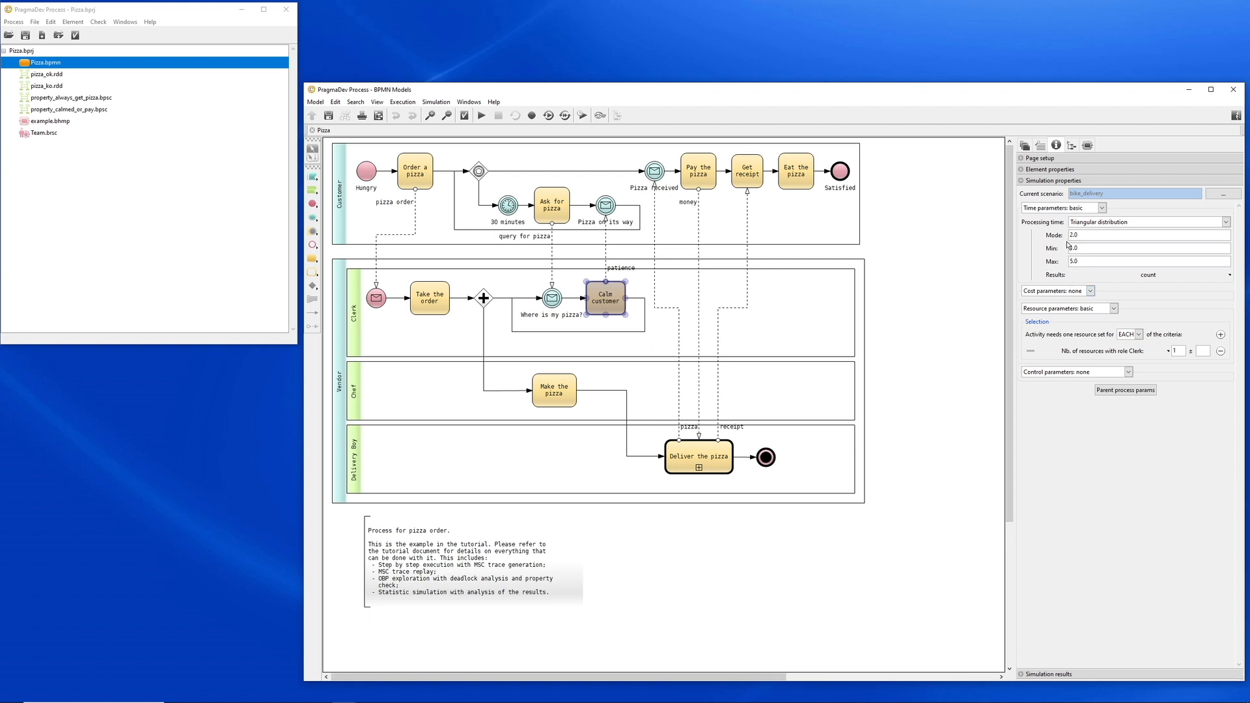
pyautogui.click(569, 394)
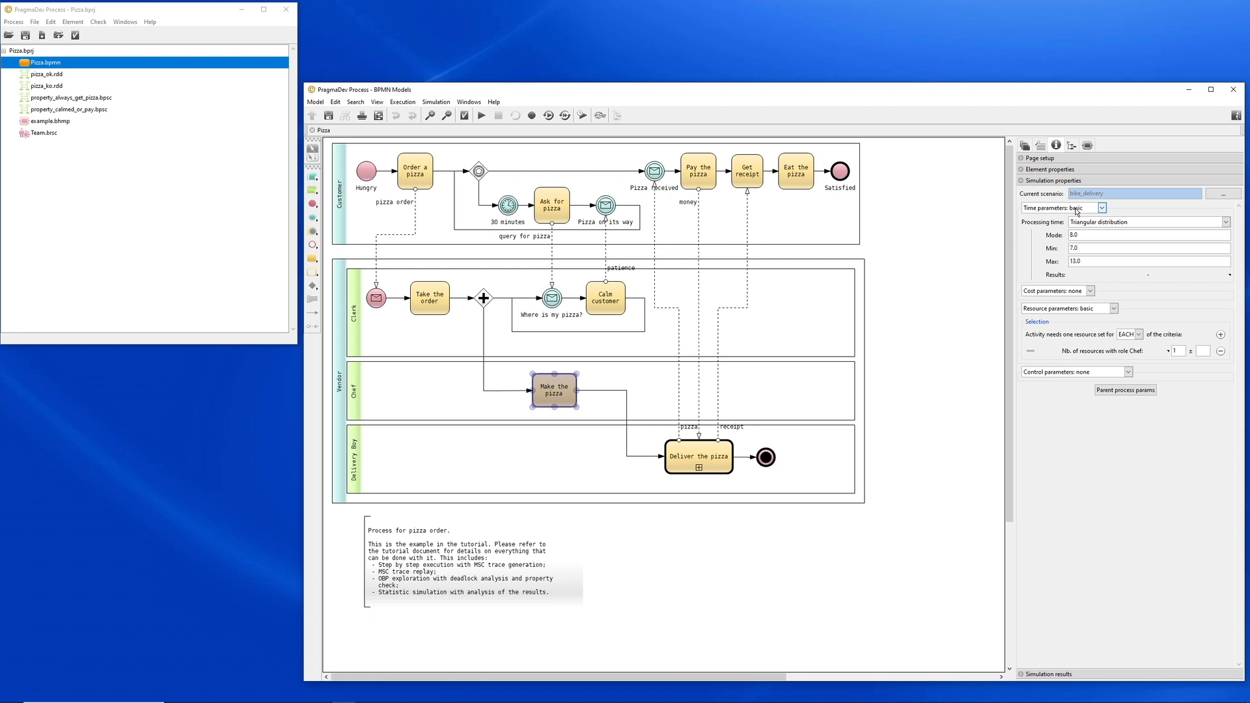
# - Open the definition of the Deliver the pizza sub-process and inspect the simulation properties of its Get to customer activity
pyautogui.click(719, 469)
pyautogui.rightClick(719, 468)
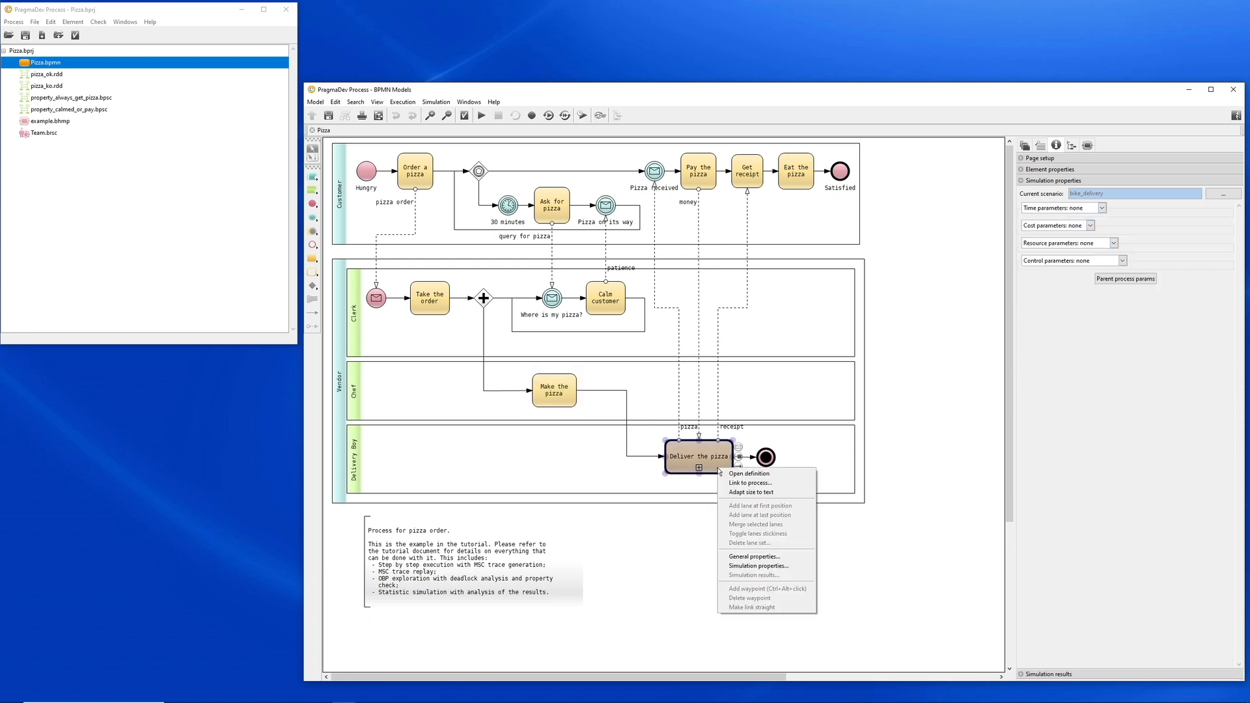
pyautogui.click(733, 473)
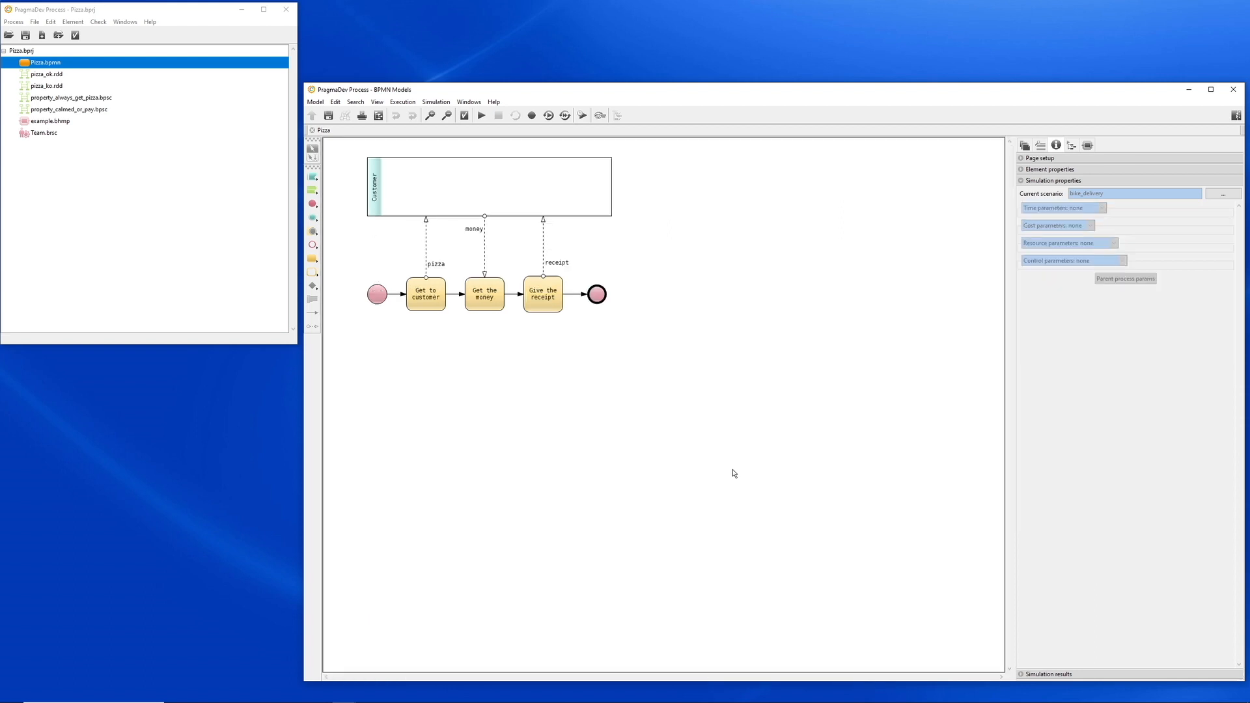
pyautogui.click(433, 311)
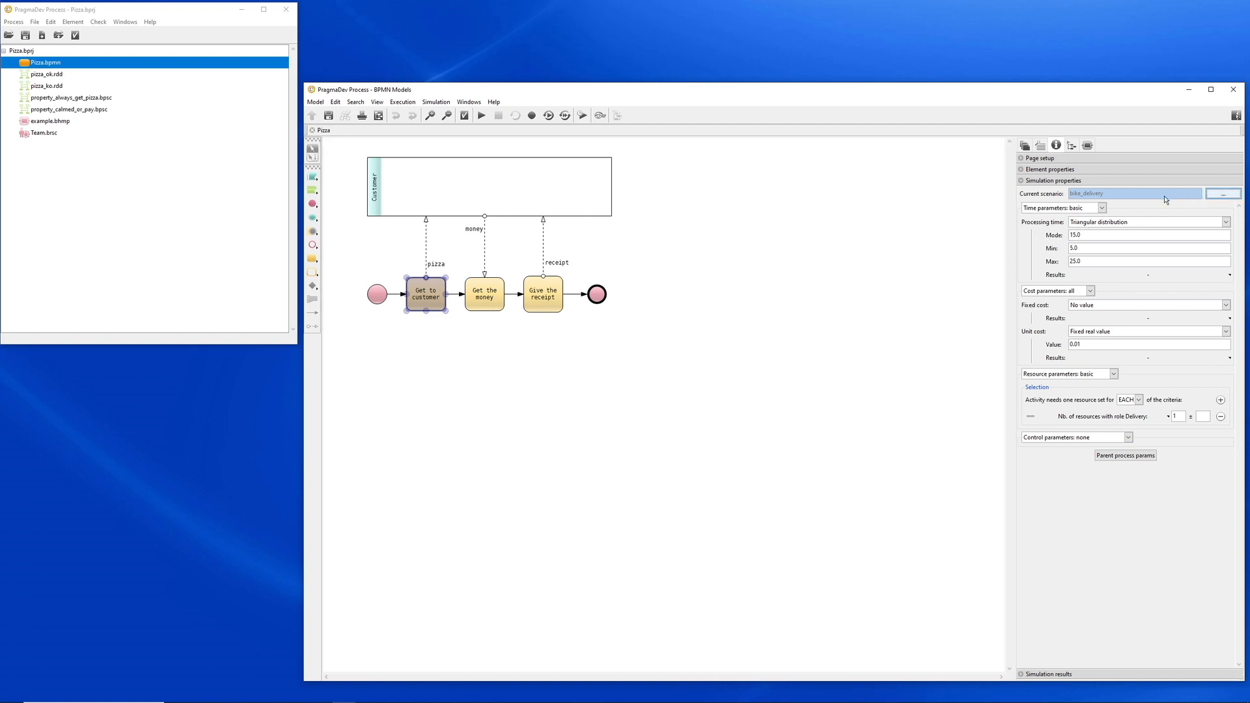
# - Switch the current simulation scenario to car_delivery and return to the main diagram
pyautogui.doubleClick(1185, 172)
pyautogui.click(1026, 148)
pyautogui.click(1030, 157)
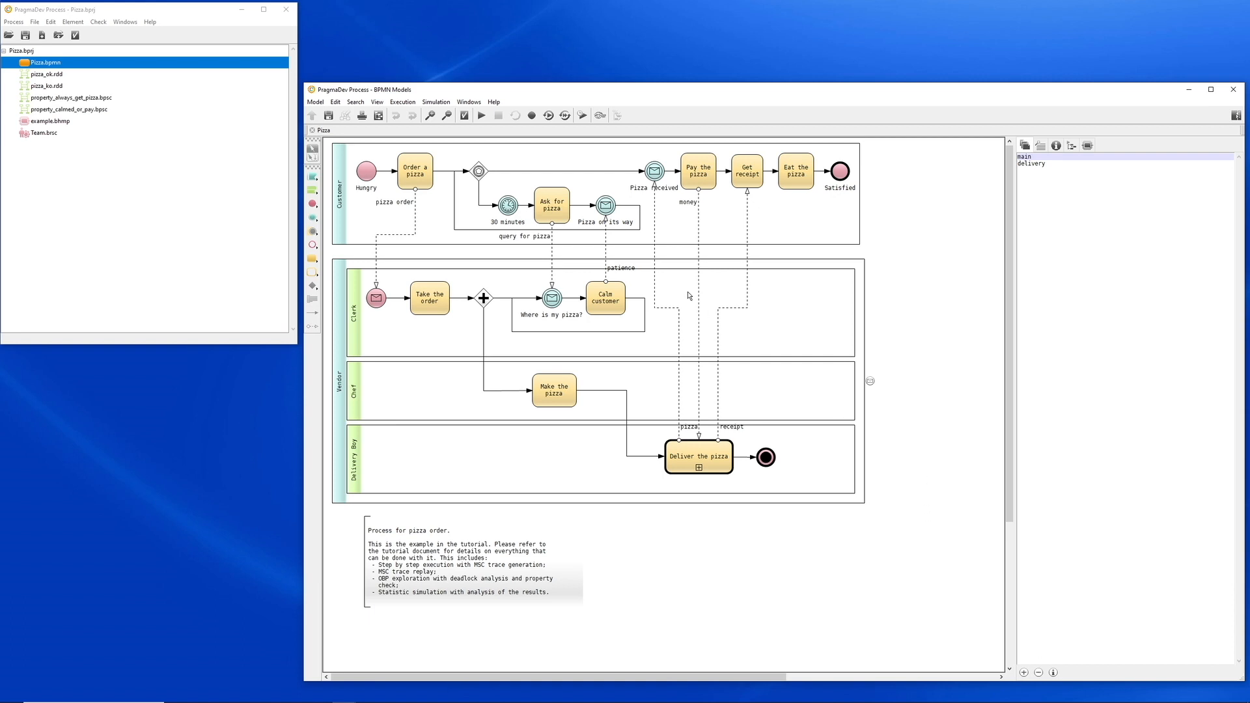
# - Inspect the car_delivery simulation properties of the Make the pizza and Calm customer activities
pyautogui.click(565, 406)
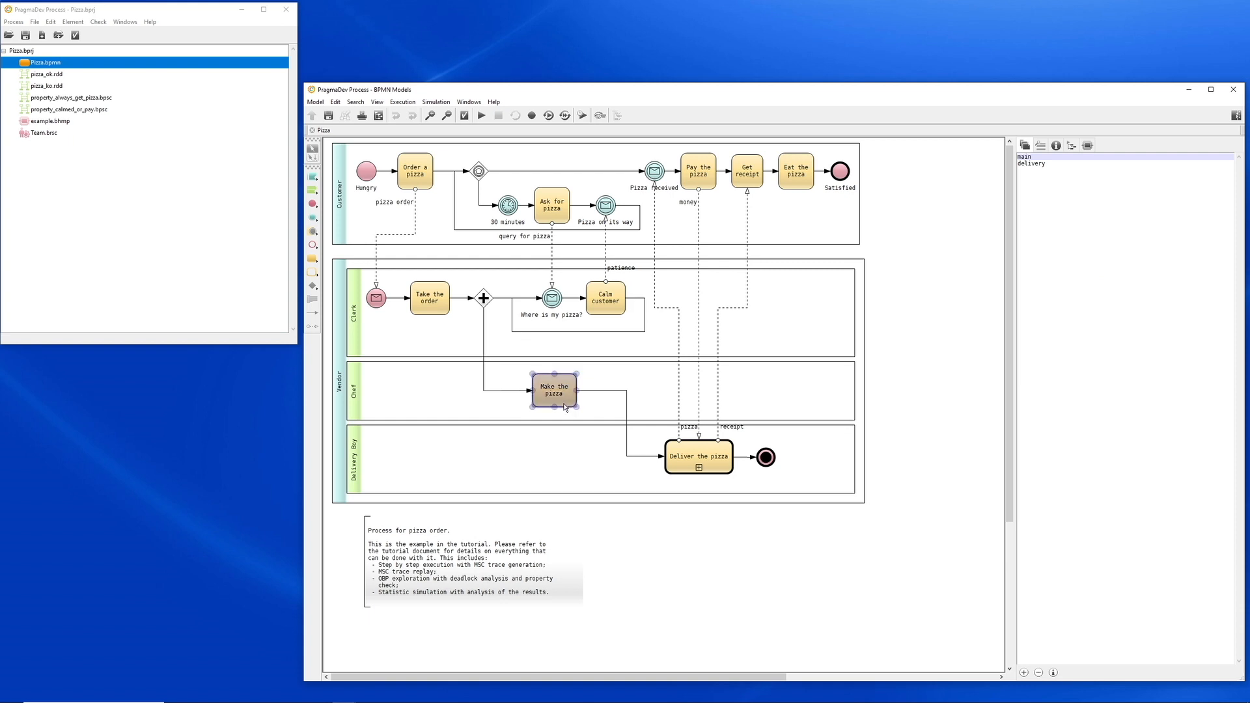
pyautogui.rightClick(565, 407)
pyautogui.click(608, 507)
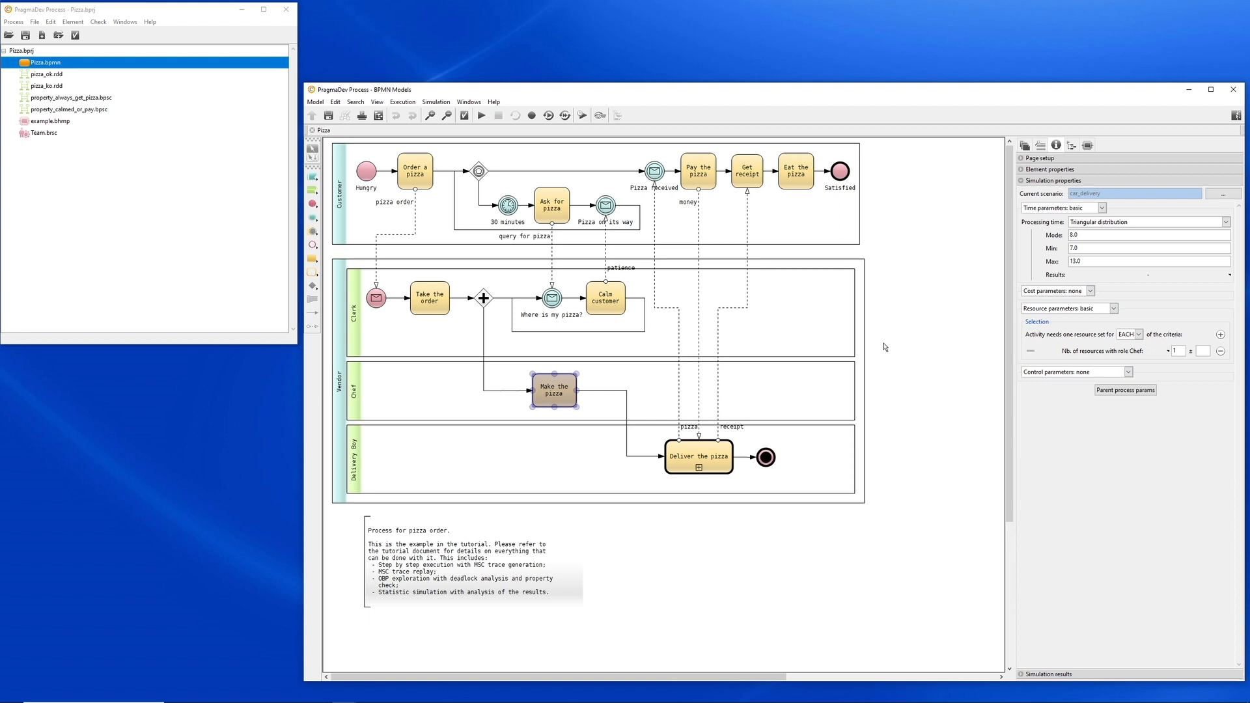
pyautogui.click(605, 306)
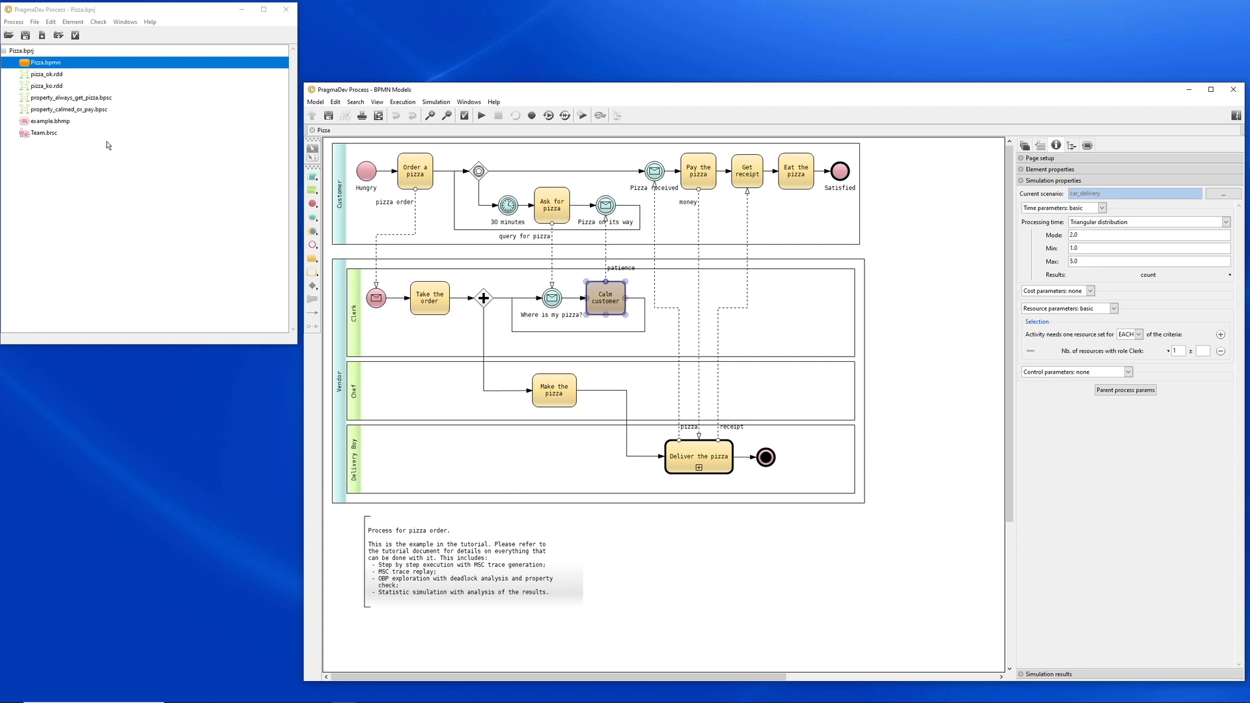
# - Open the Team.brsc resource set and check the quantities defined for the Cook and Delivery resources
pyautogui.doubleClick(63, 134)
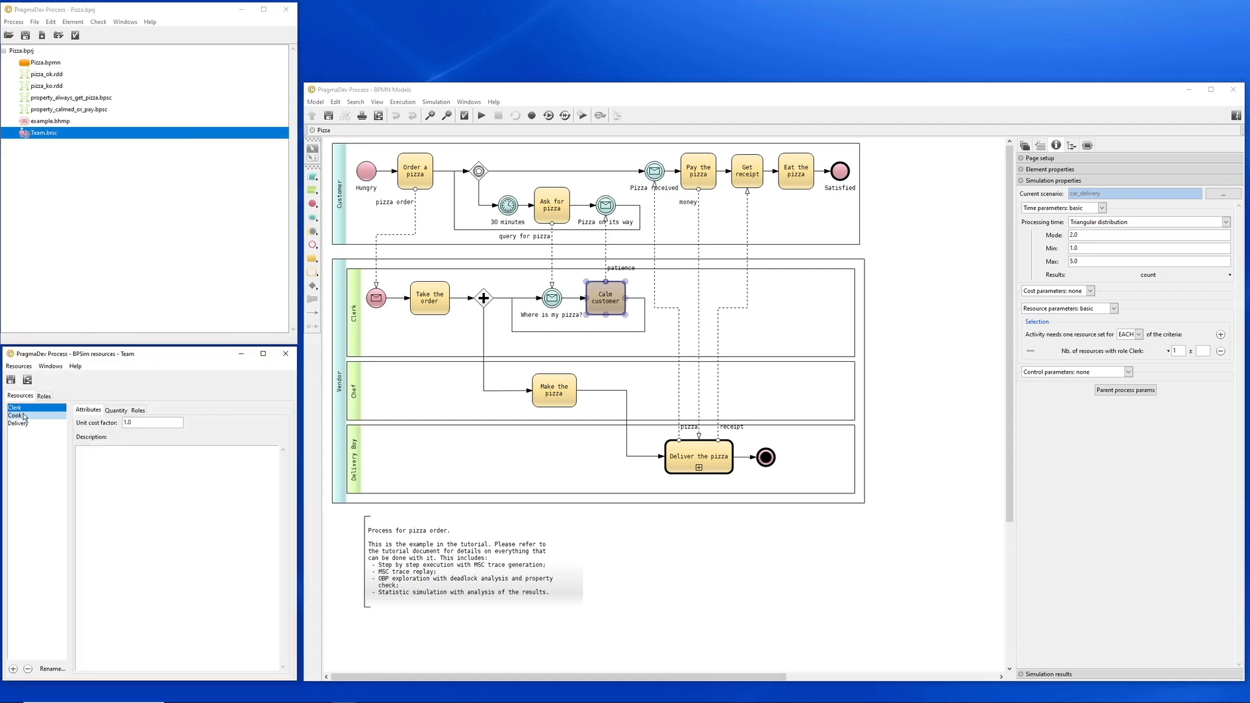
pyautogui.click(25, 416)
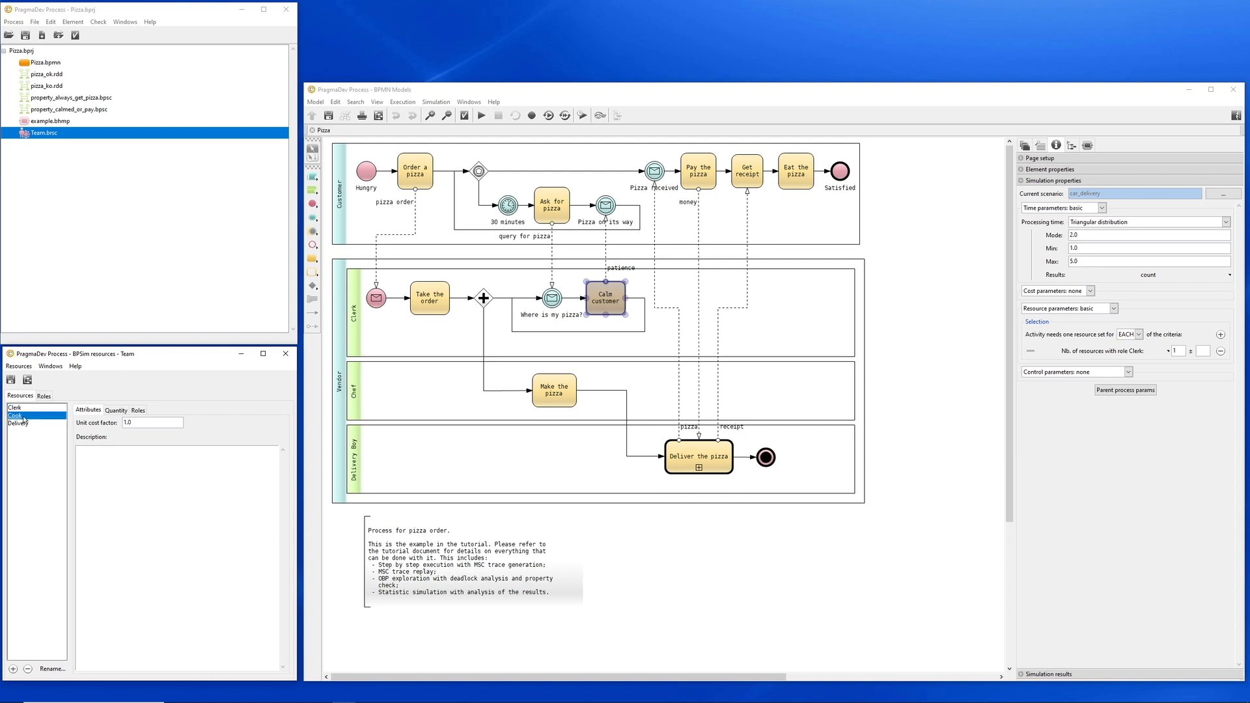
pyautogui.click(118, 411)
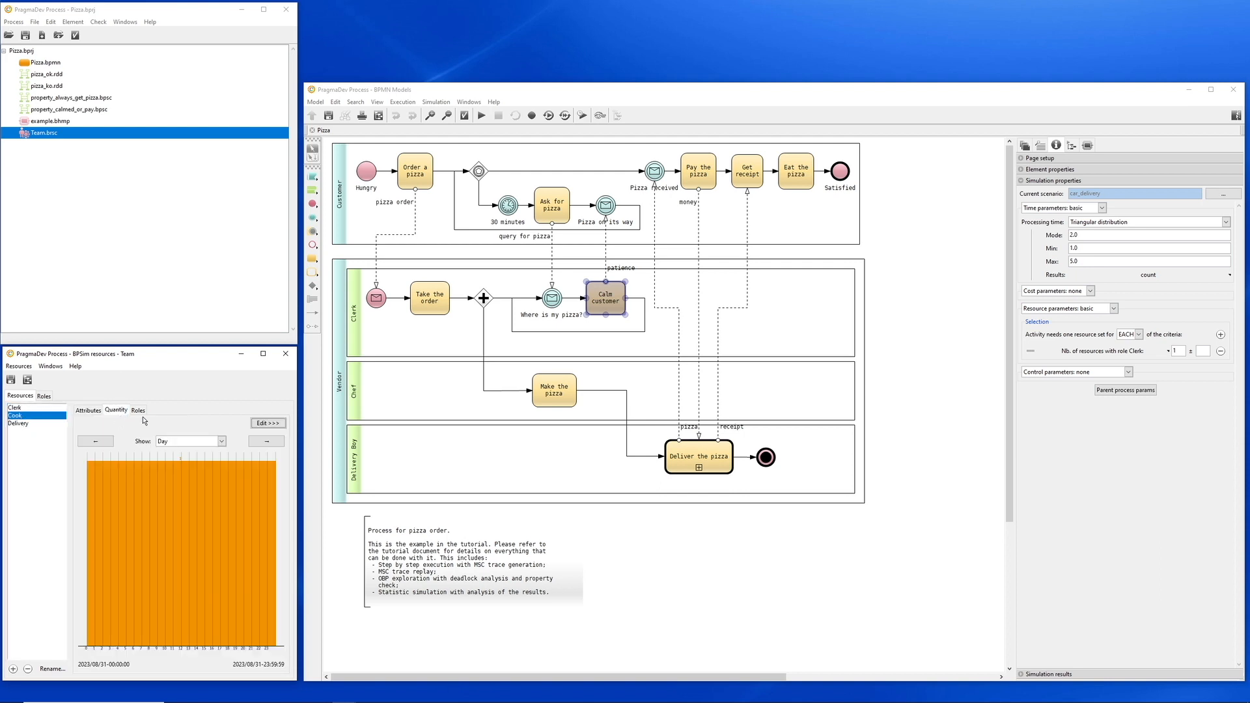
pyautogui.click(267, 423)
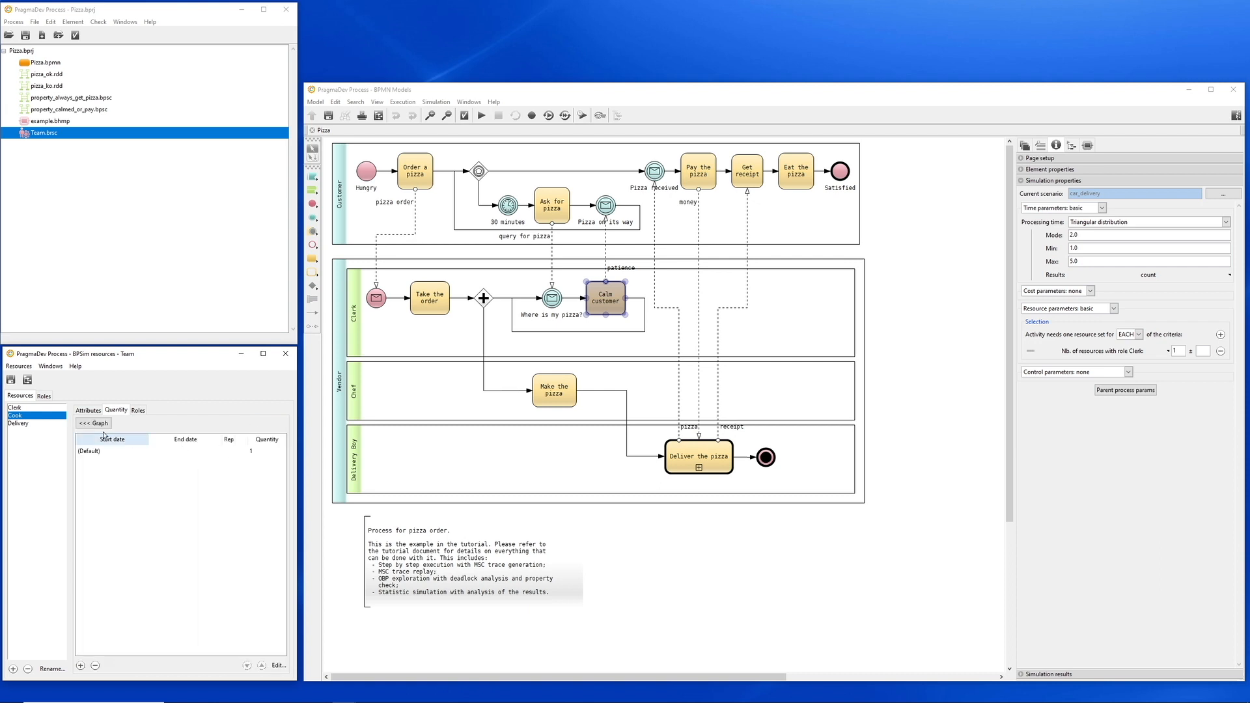
pyautogui.click(31, 424)
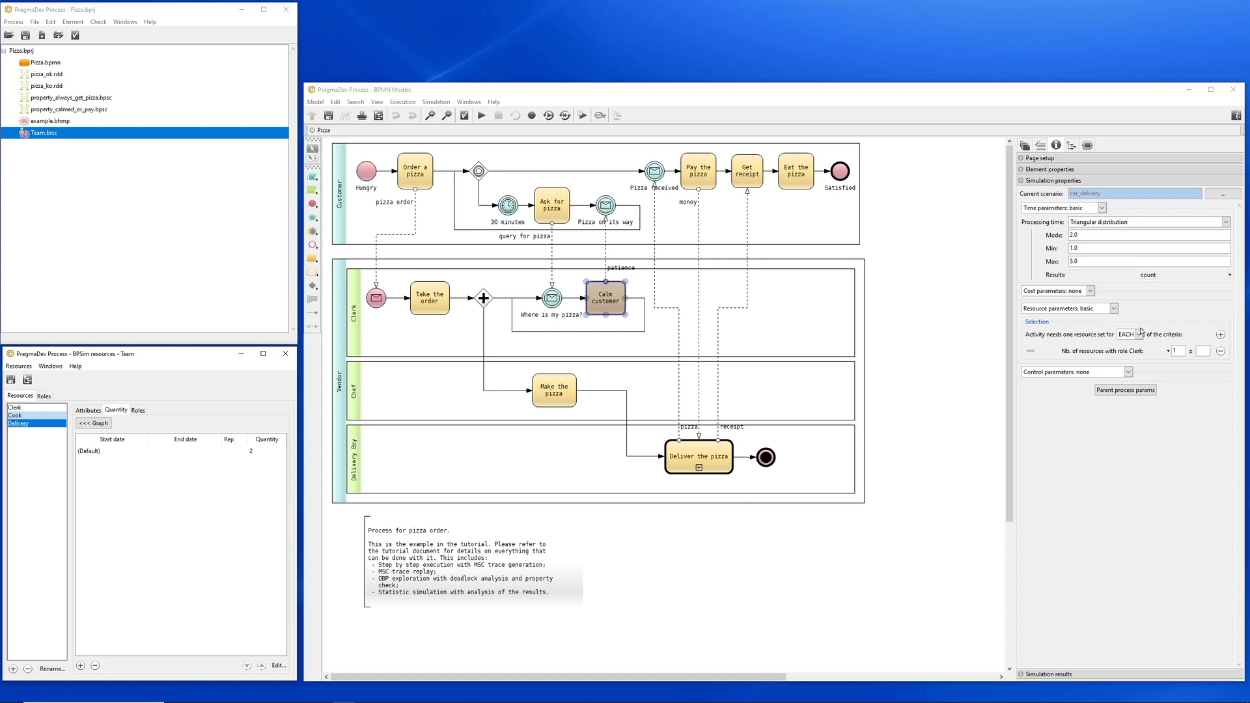
# - Inspect the simulation properties of the Make the pizza activity, the Hungry start event and the 30 minutes timer event
pyautogui.click(550, 398)
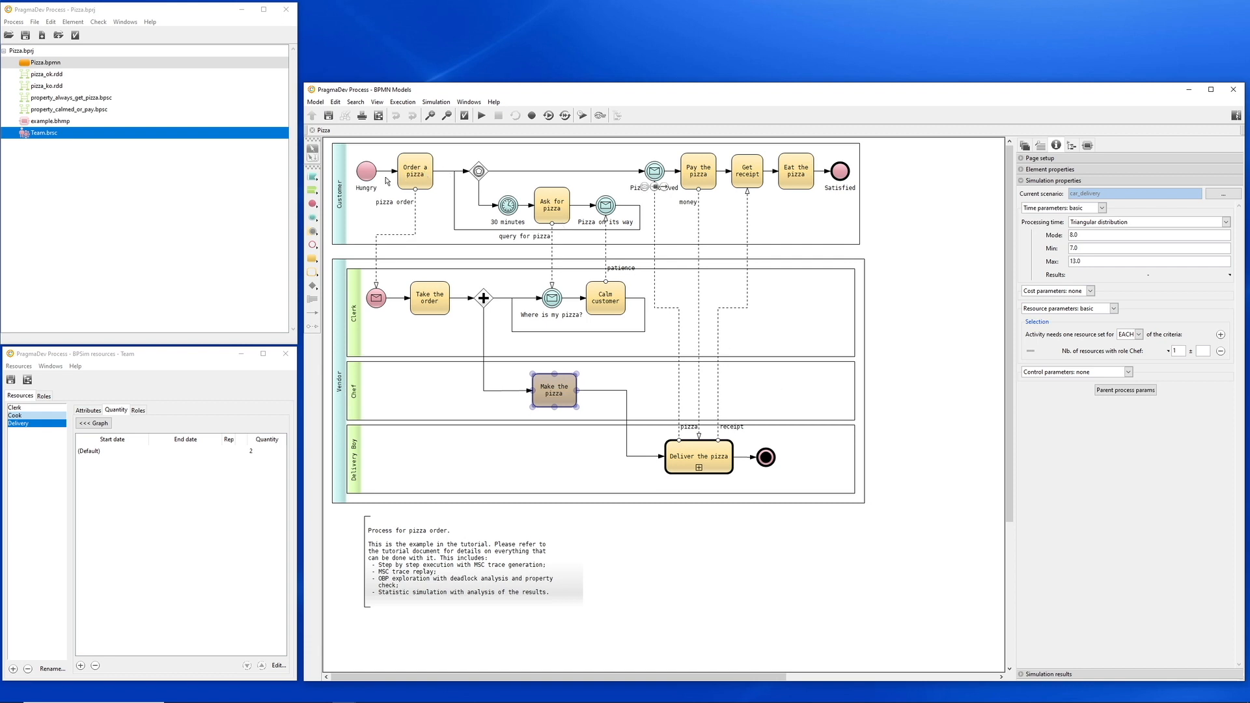
pyautogui.click(368, 182)
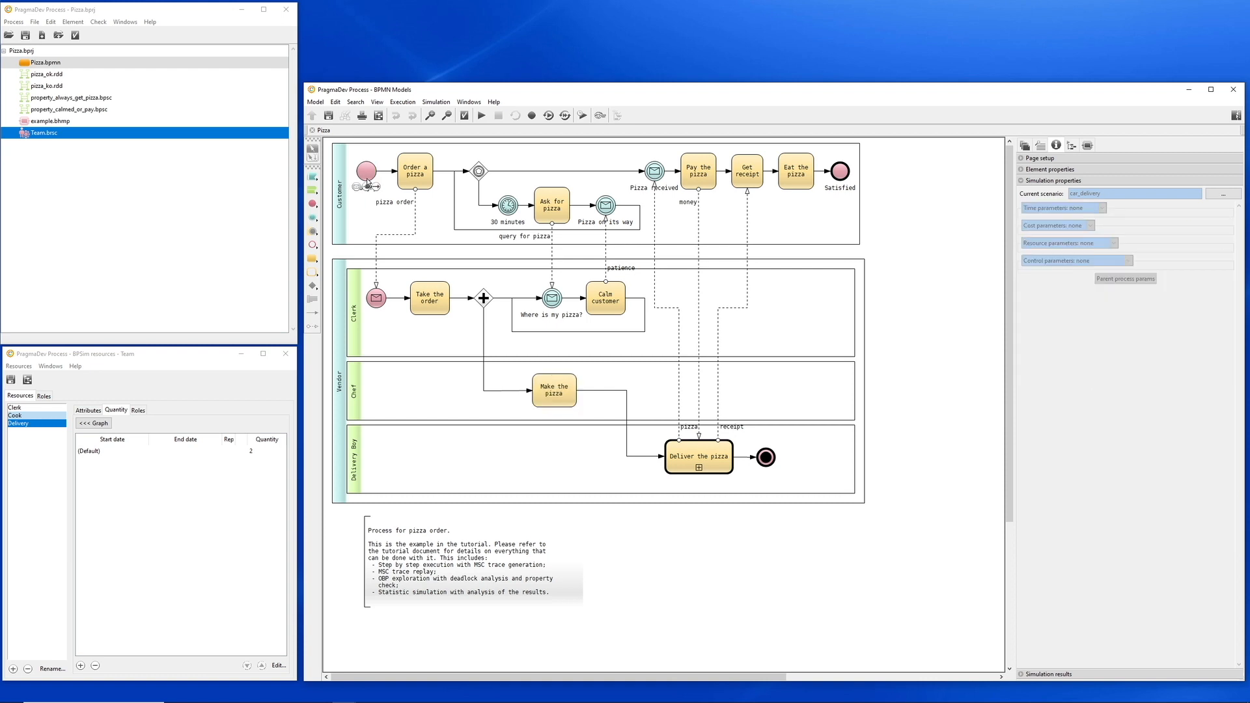
pyautogui.click(367, 182)
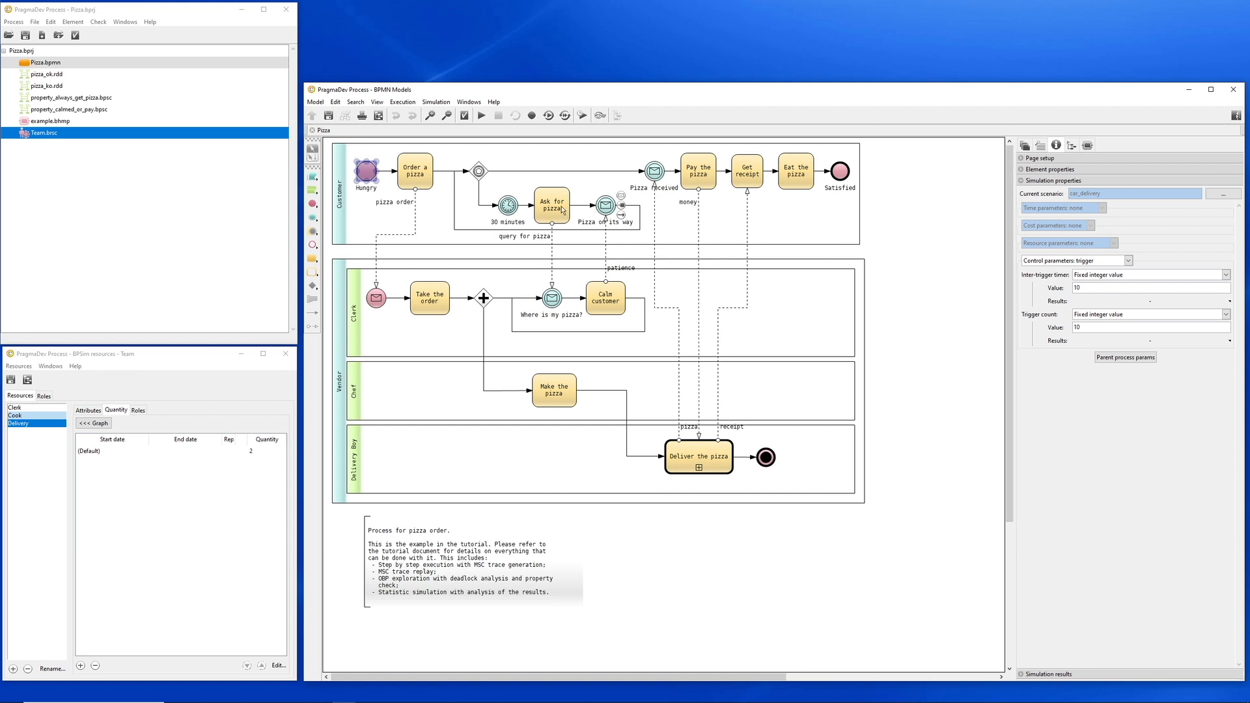
pyautogui.click(509, 208)
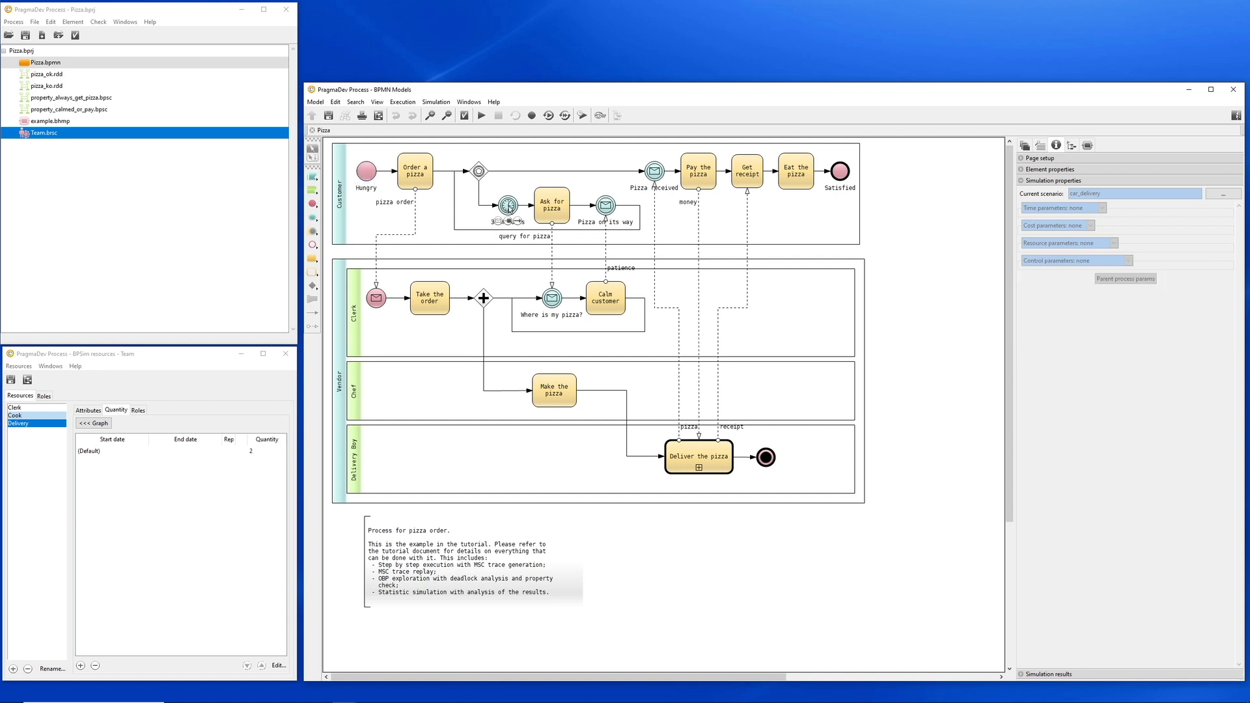
pyautogui.click(508, 207)
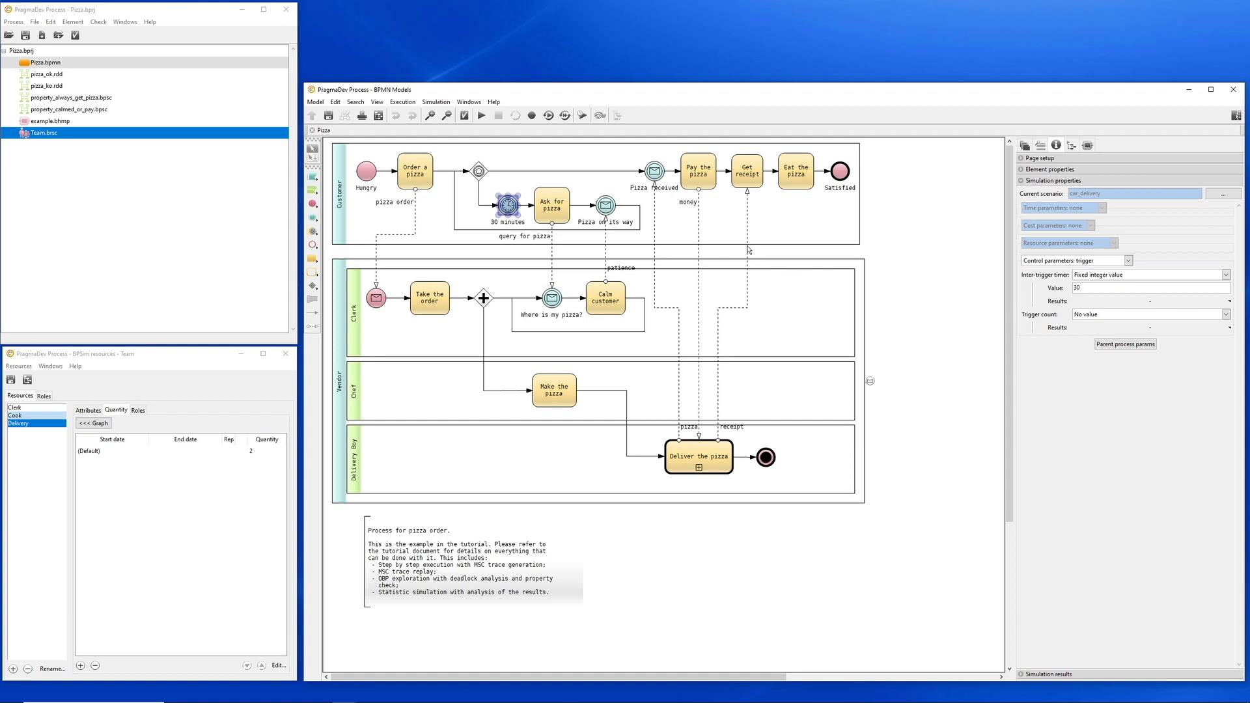
# - Simulate both the bike_delivery and car_delivery scenarios, and save the results to the proposed results file
pyautogui.click(583, 115)
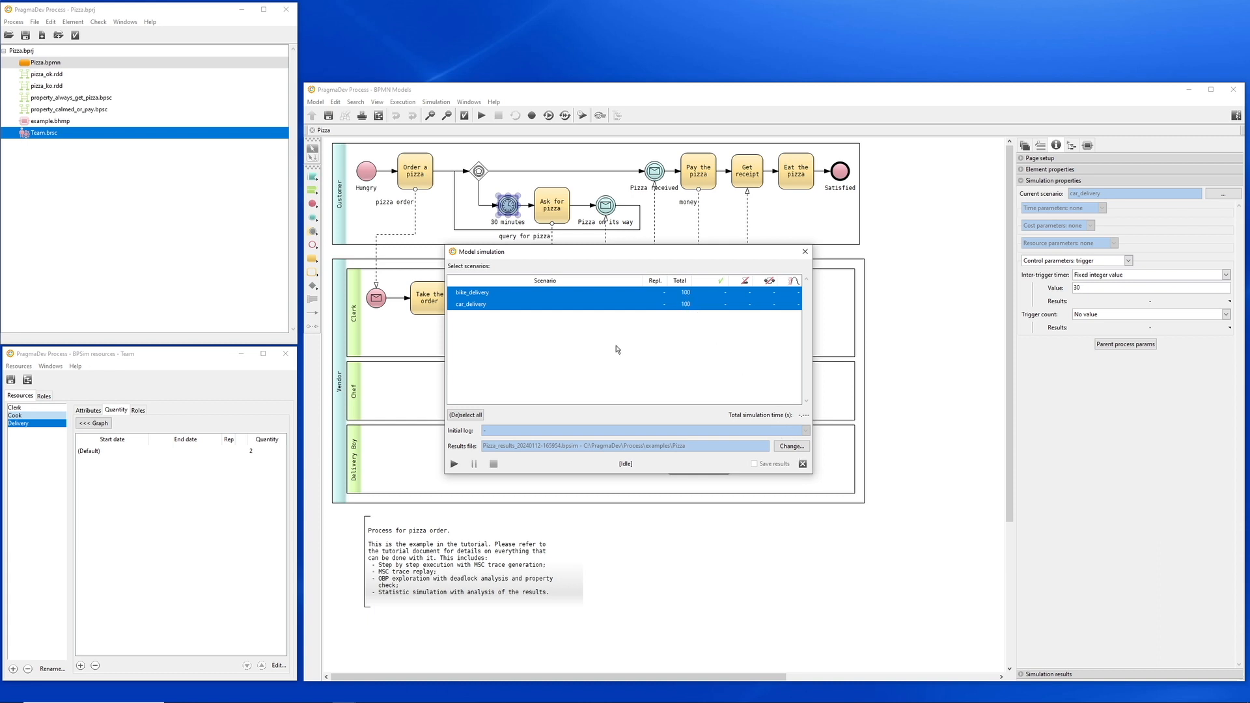
pyautogui.click(455, 464)
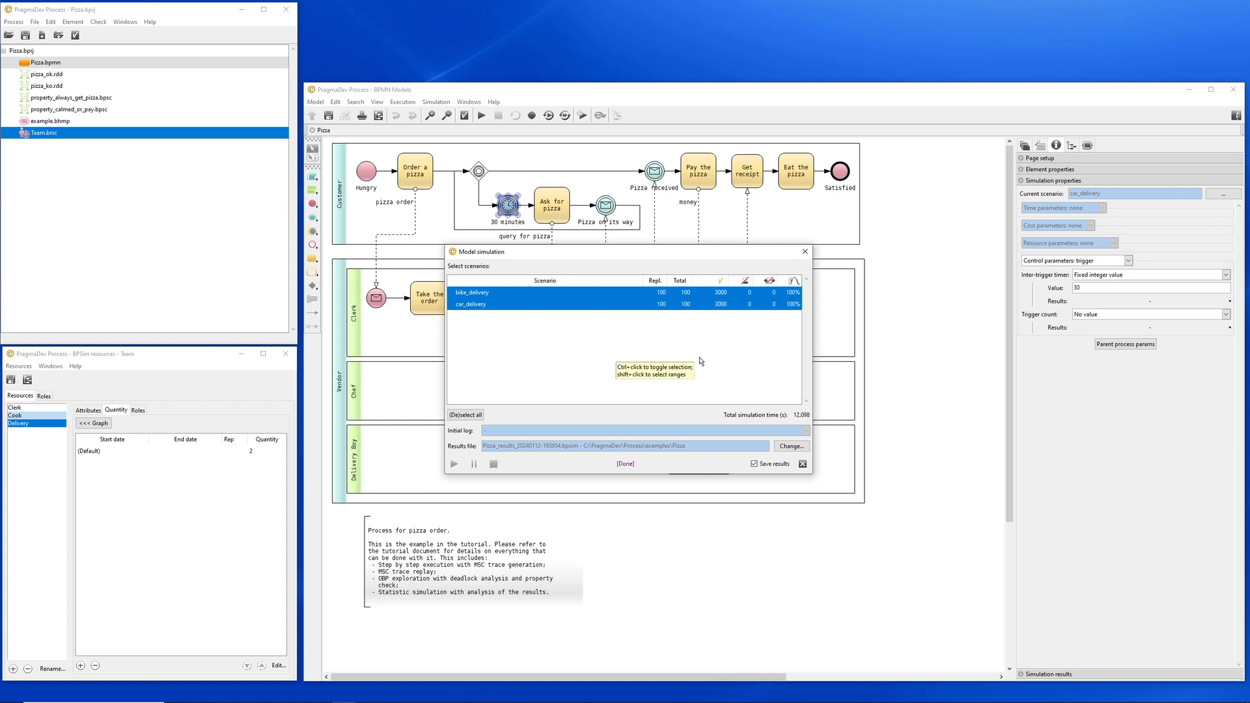
pyautogui.click(803, 465)
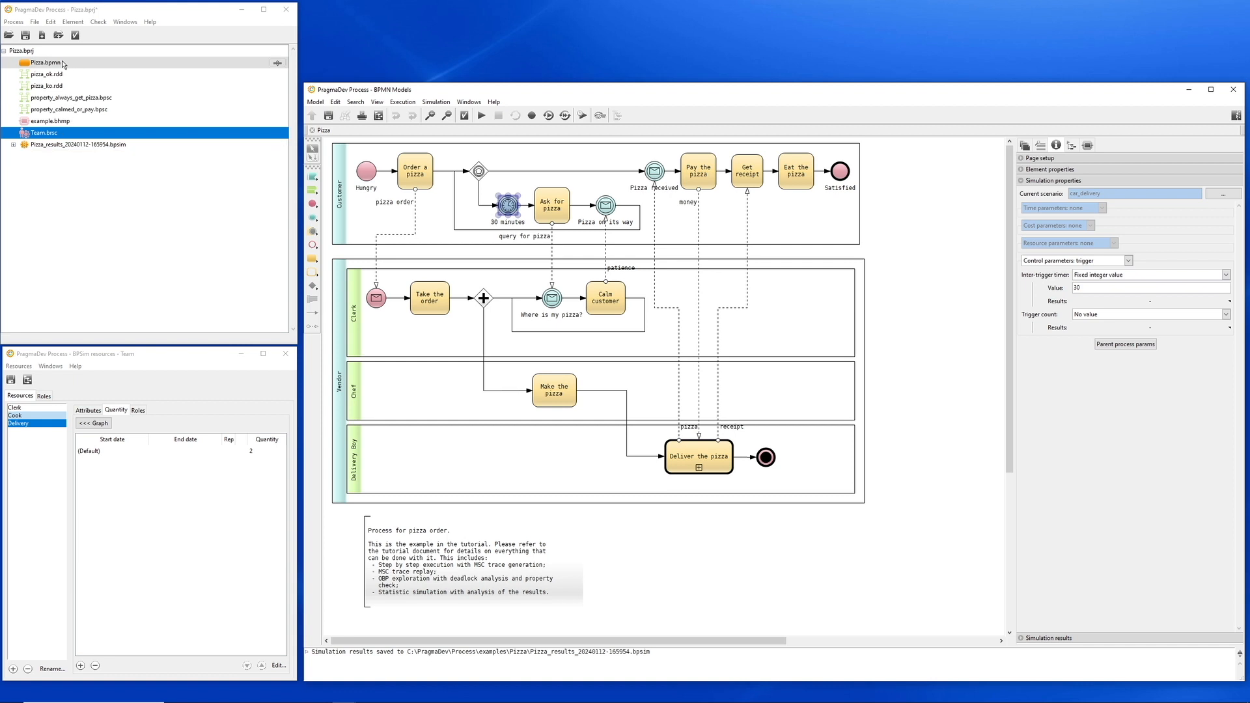
# - Load Pizza_results_20240112-165954.bpsim on the pizza process and view the Calm customer activity's processing-time results with values shown
pyautogui.click(126, 198)
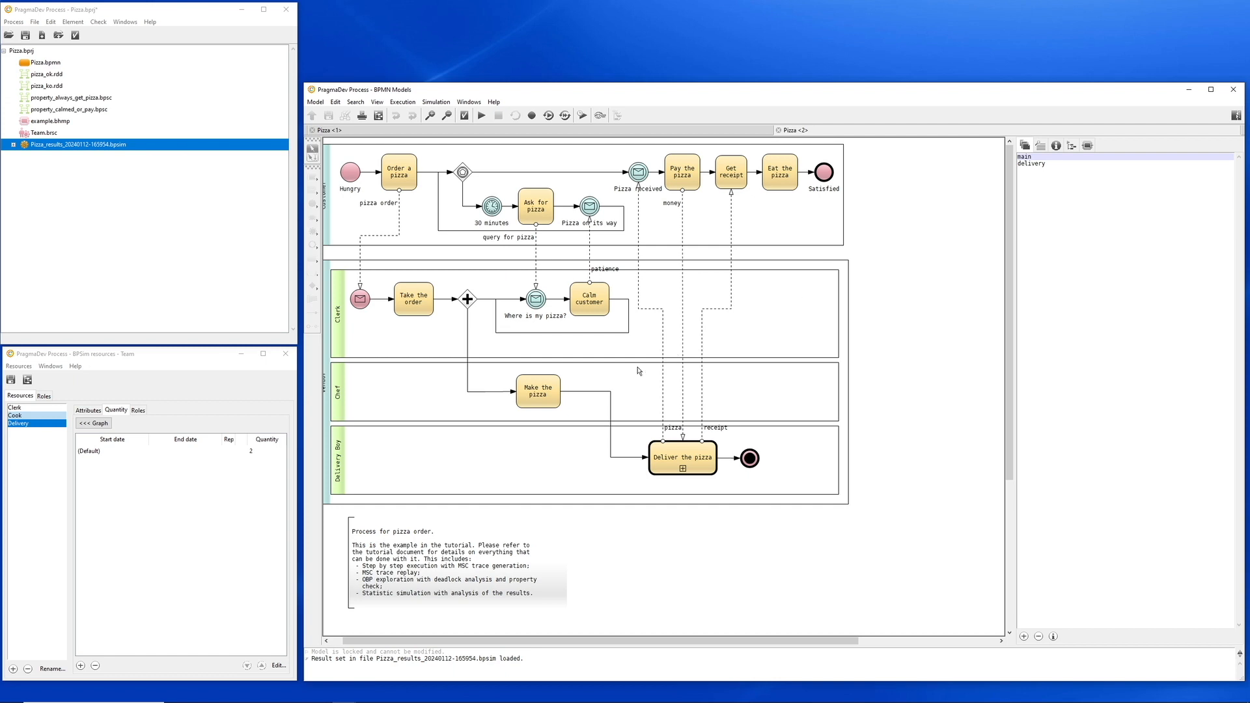
pyautogui.click(598, 317)
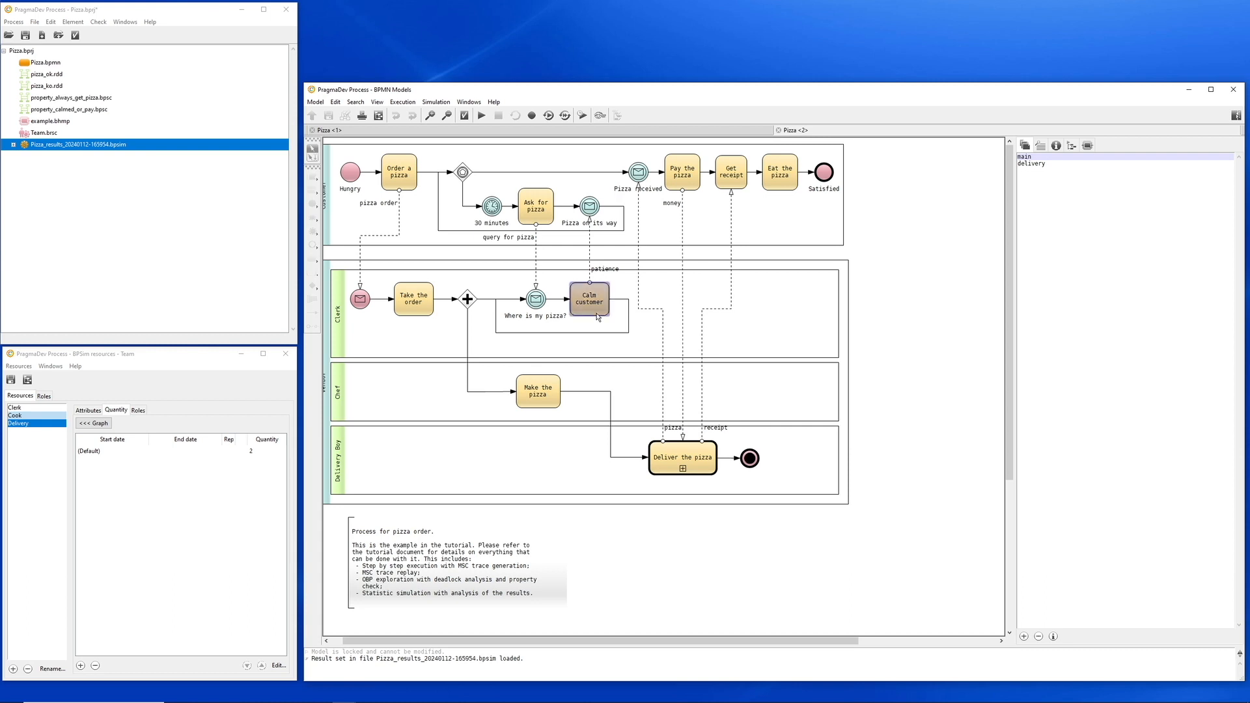
pyautogui.rightClick(597, 317)
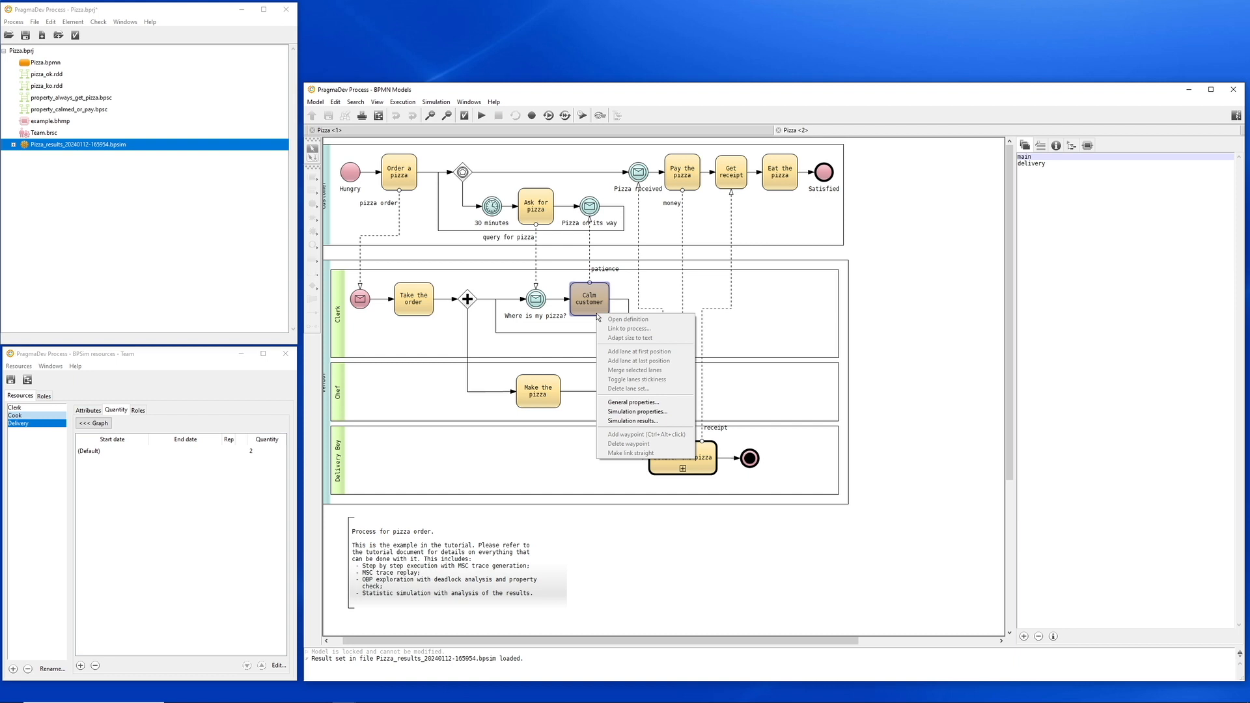
pyautogui.click(654, 421)
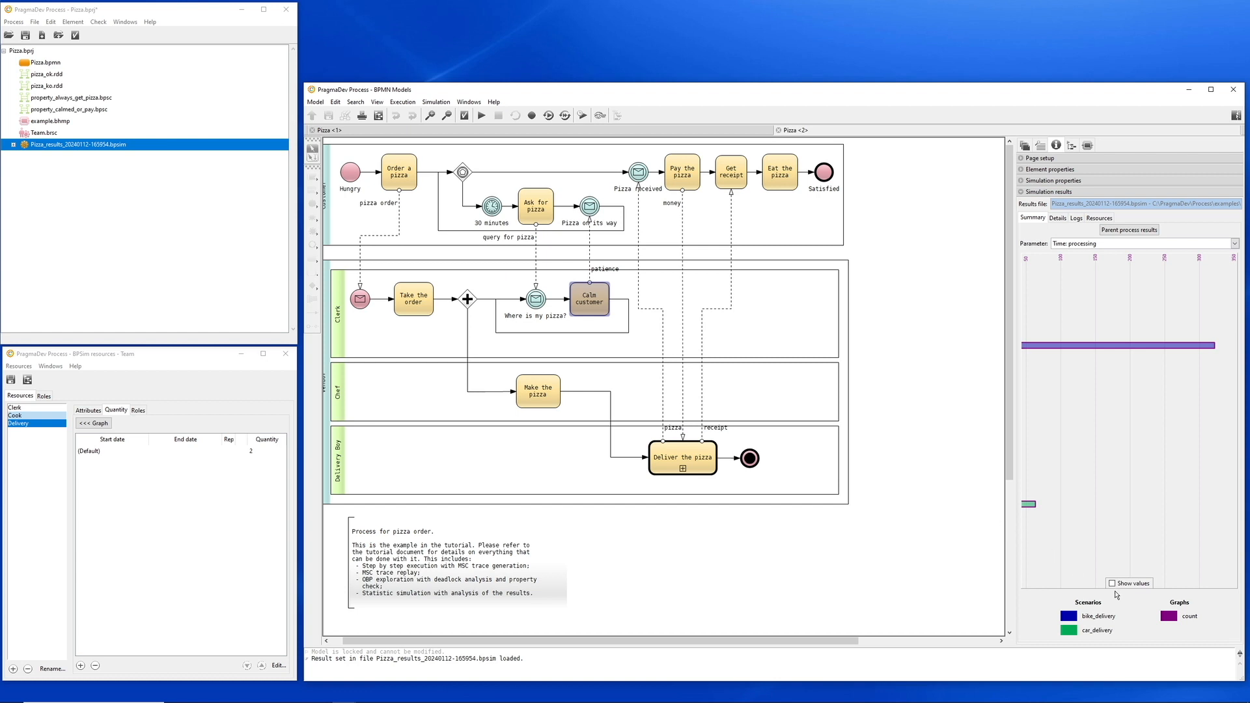
pyautogui.click(1139, 583)
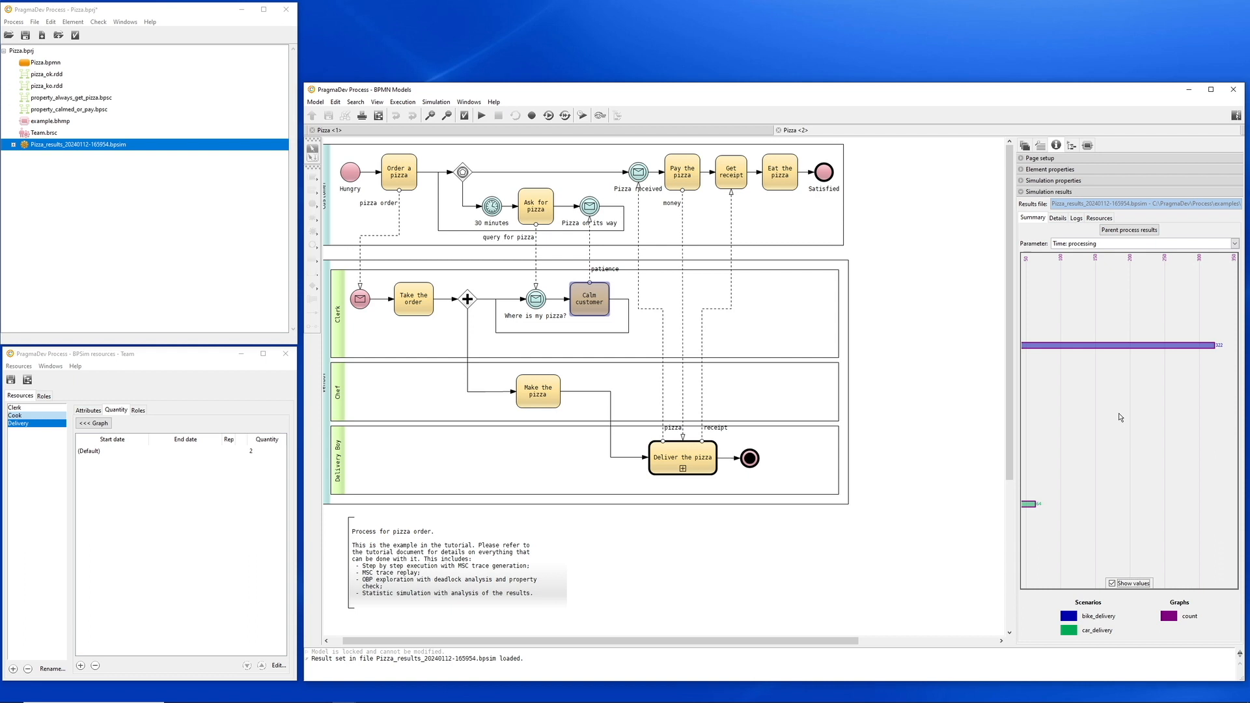
# - View the summary results of the parent Vendor process for the Time: elapsed parameter in both scenarios
pyautogui.click(1123, 233)
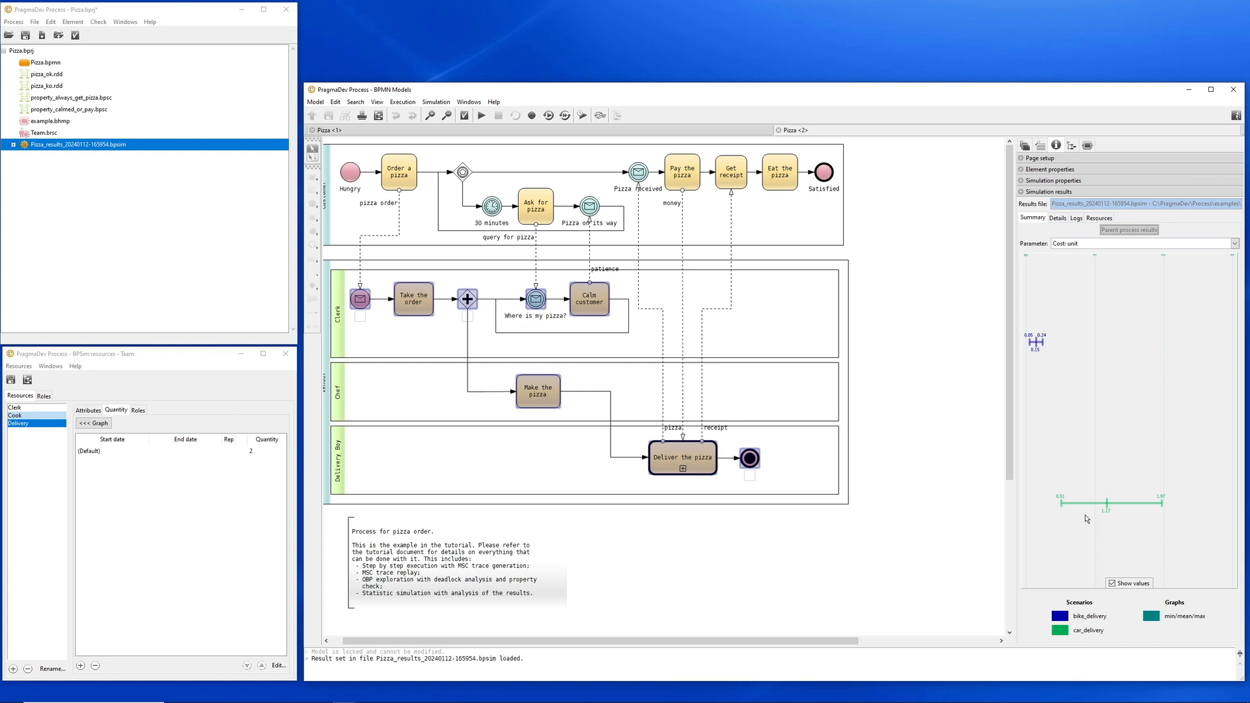
pyautogui.click(1087, 245)
pyautogui.click(1088, 261)
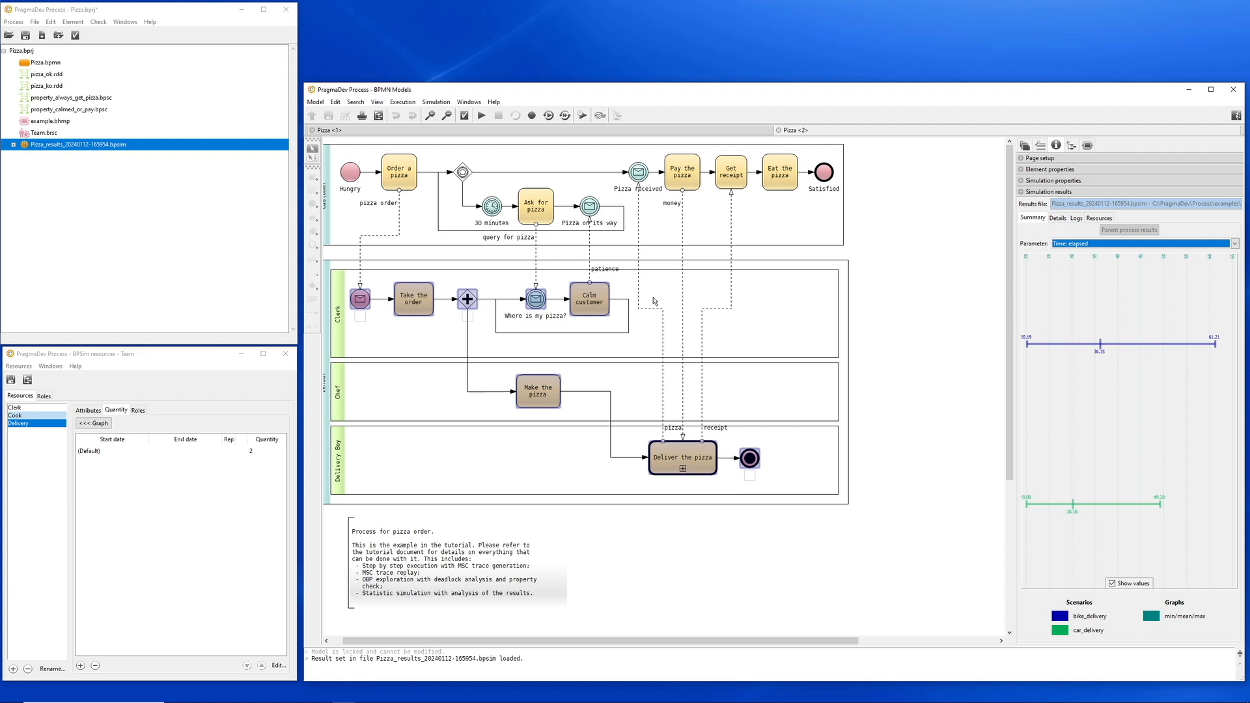
# - Save the log of bike_delivery replication 0, run 0 as an MSC diagram named demo
pyautogui.click(1077, 220)
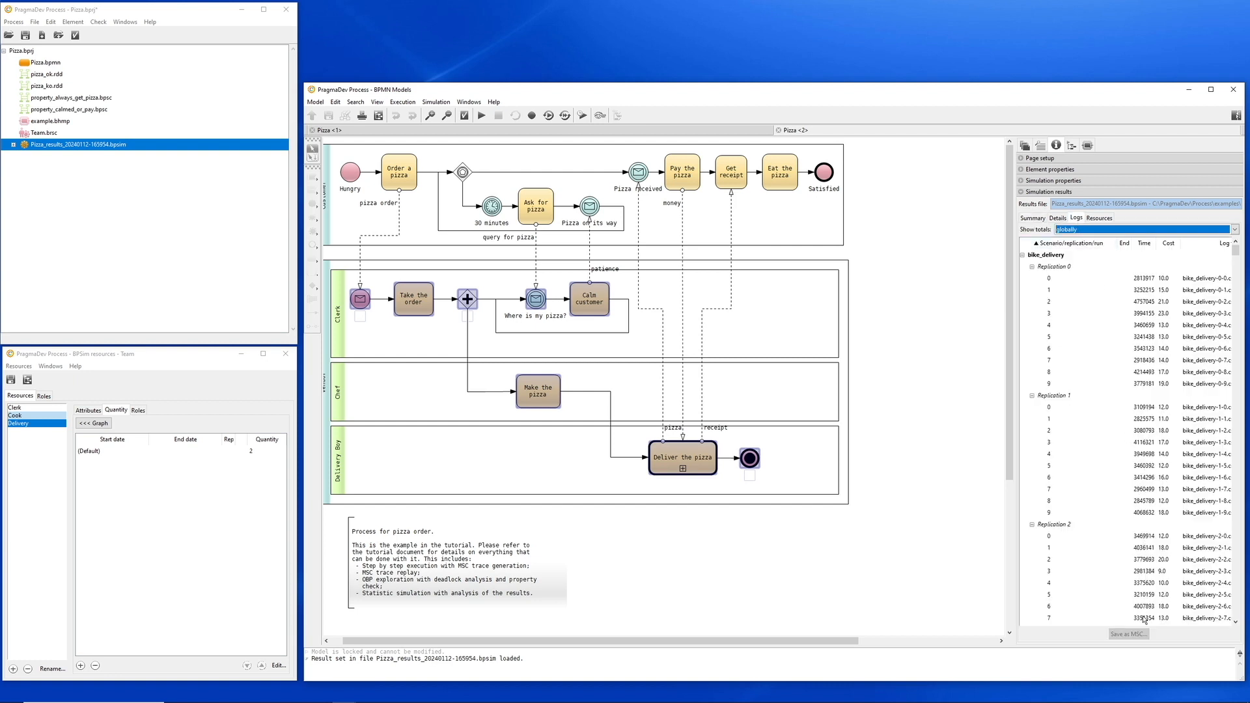
pyautogui.click(1153, 280)
pyautogui.click(1141, 635)
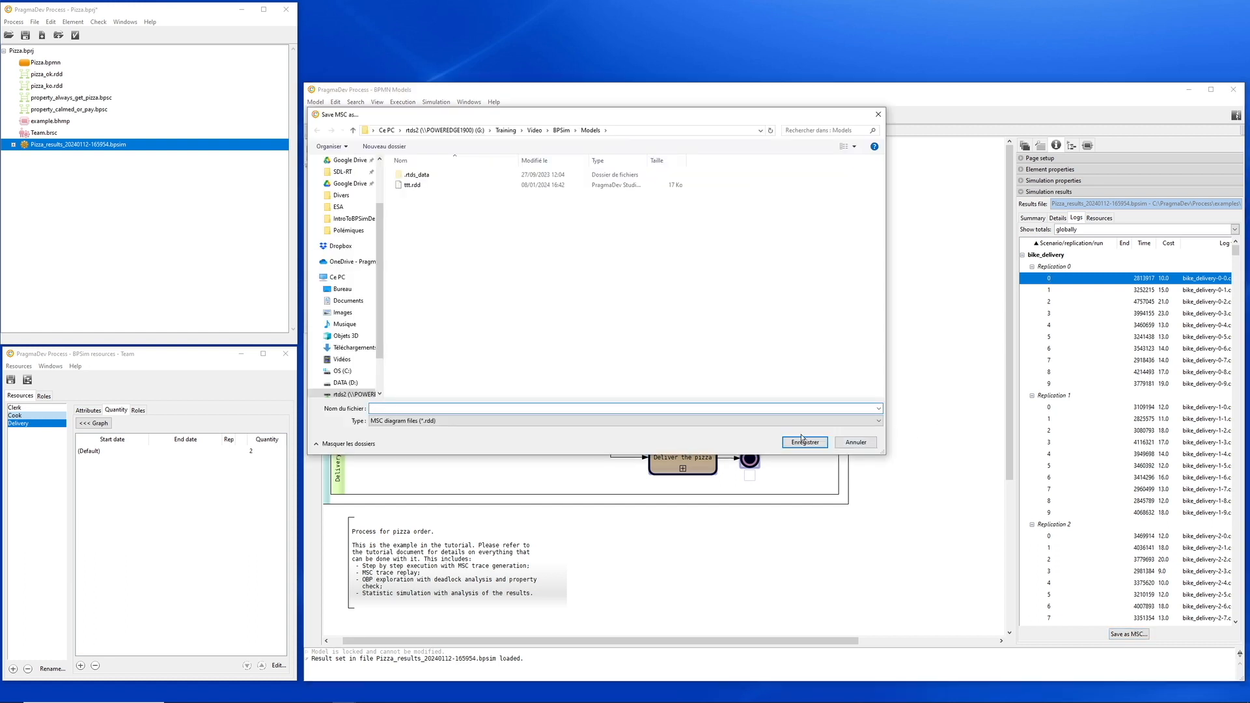
pyautogui.write('demo')
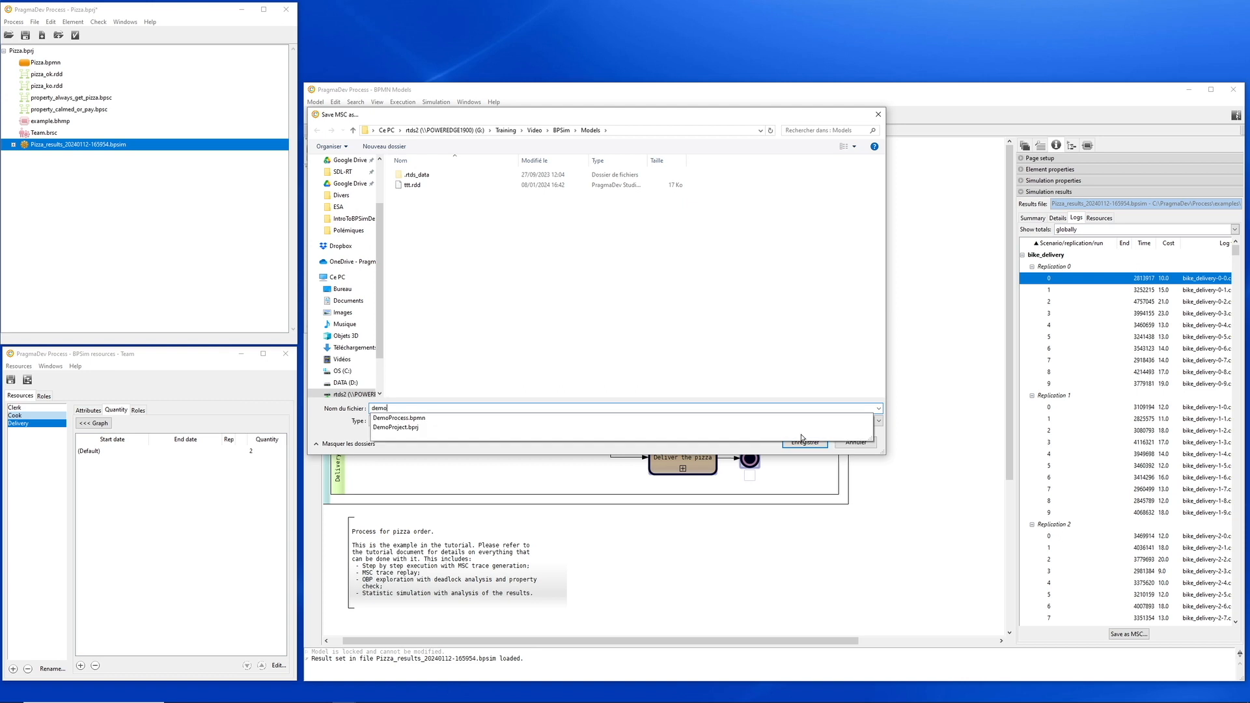
pyautogui.click(802, 439)
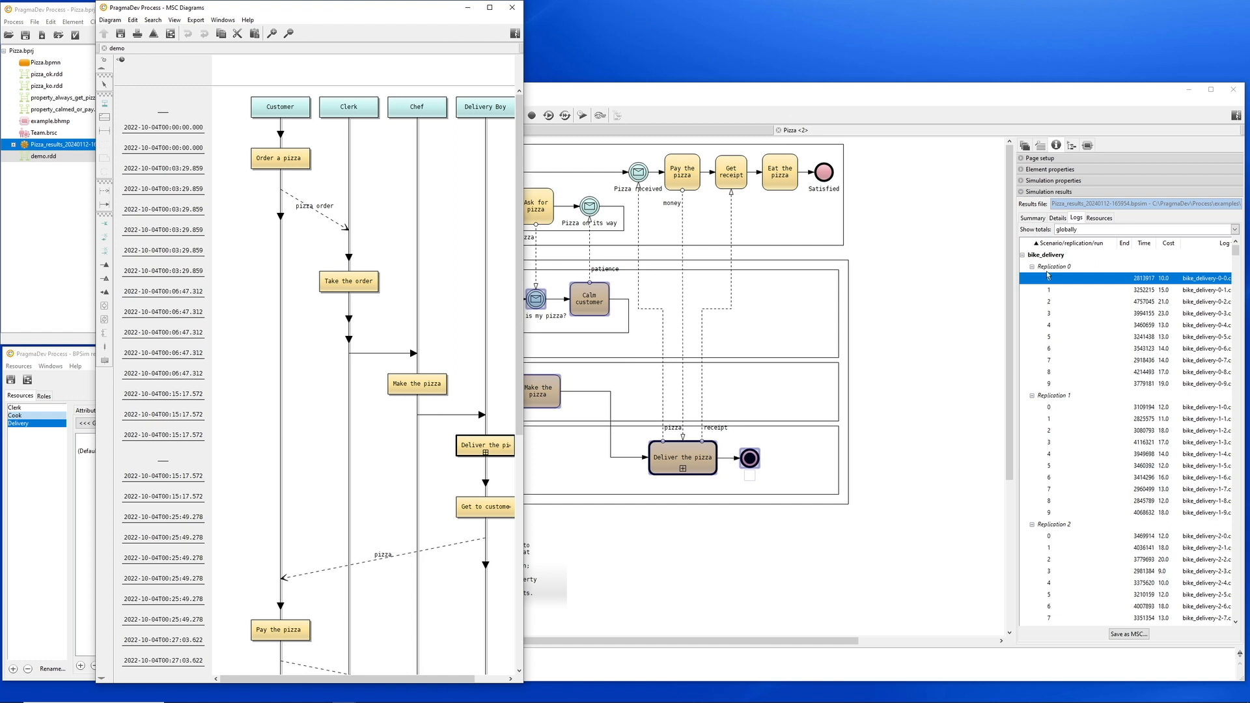
# - Examine the resource usage chart of bike_delivery replication 0 for Clerk, Cook and Delivery over the whole simulated time
pyautogui.click(1101, 219)
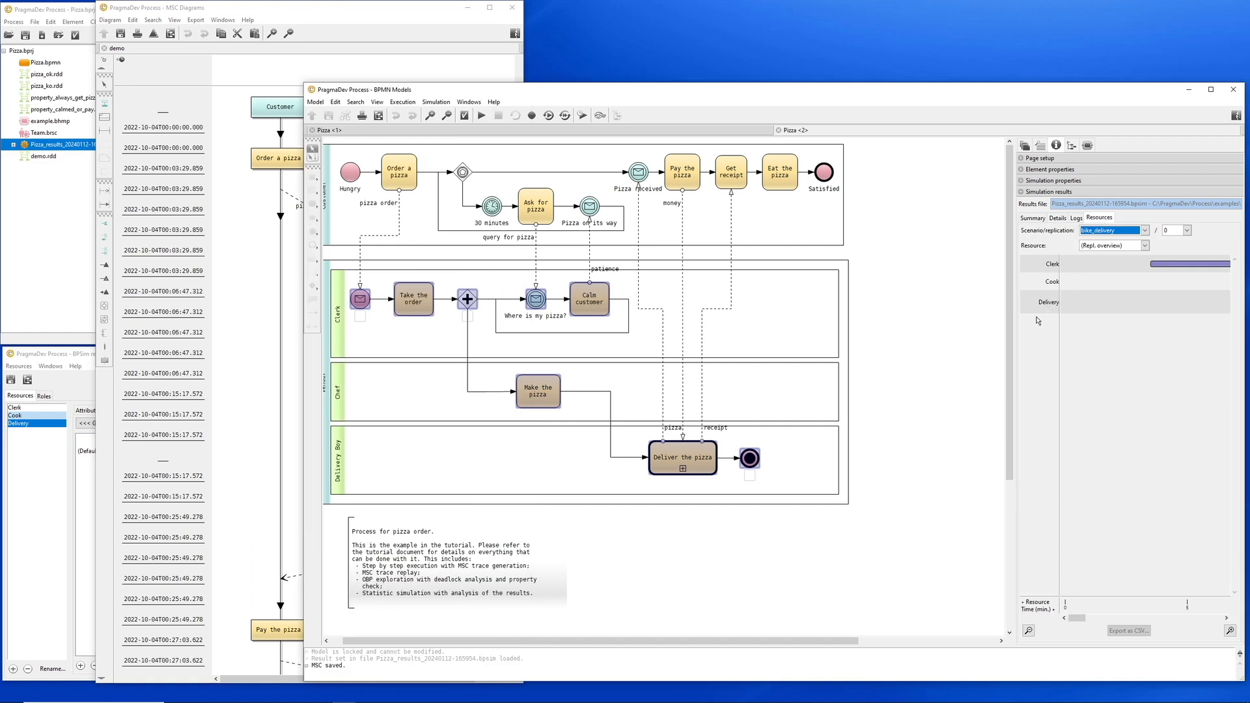
pyautogui.moveTo(1018, 347); pyautogui.dragTo(505, 504)
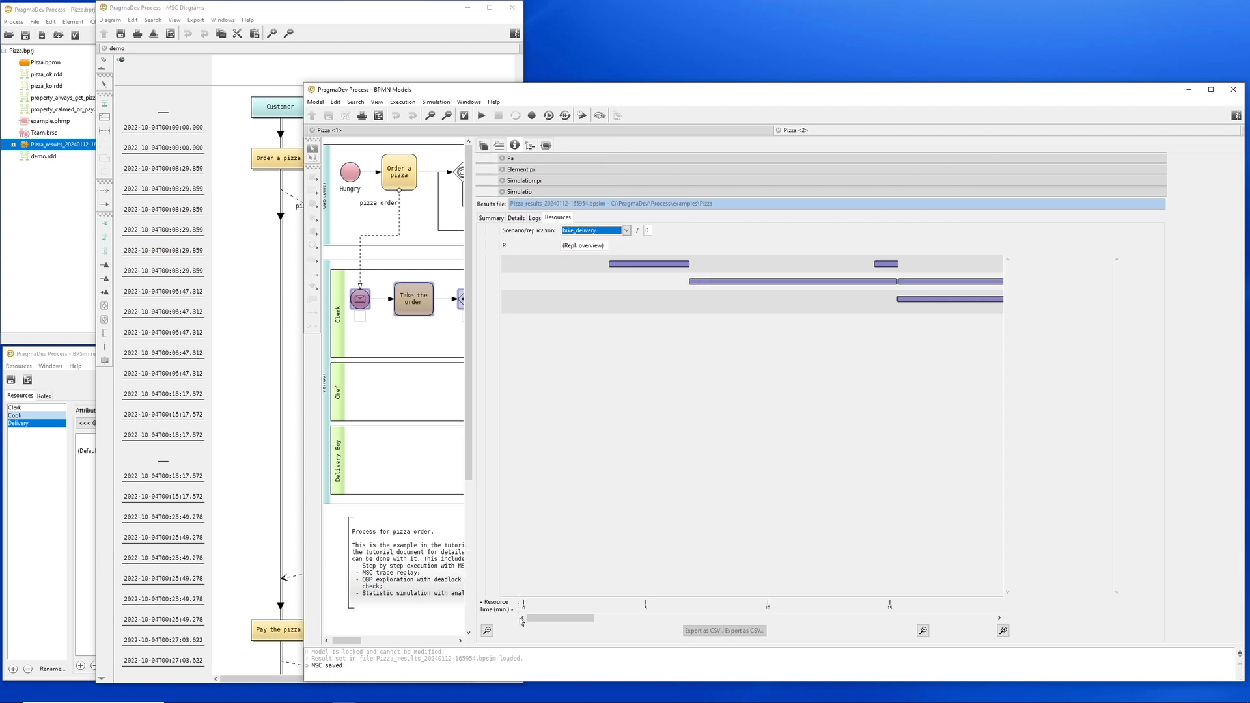
pyautogui.click(488, 630)
pyautogui.click(488, 630)
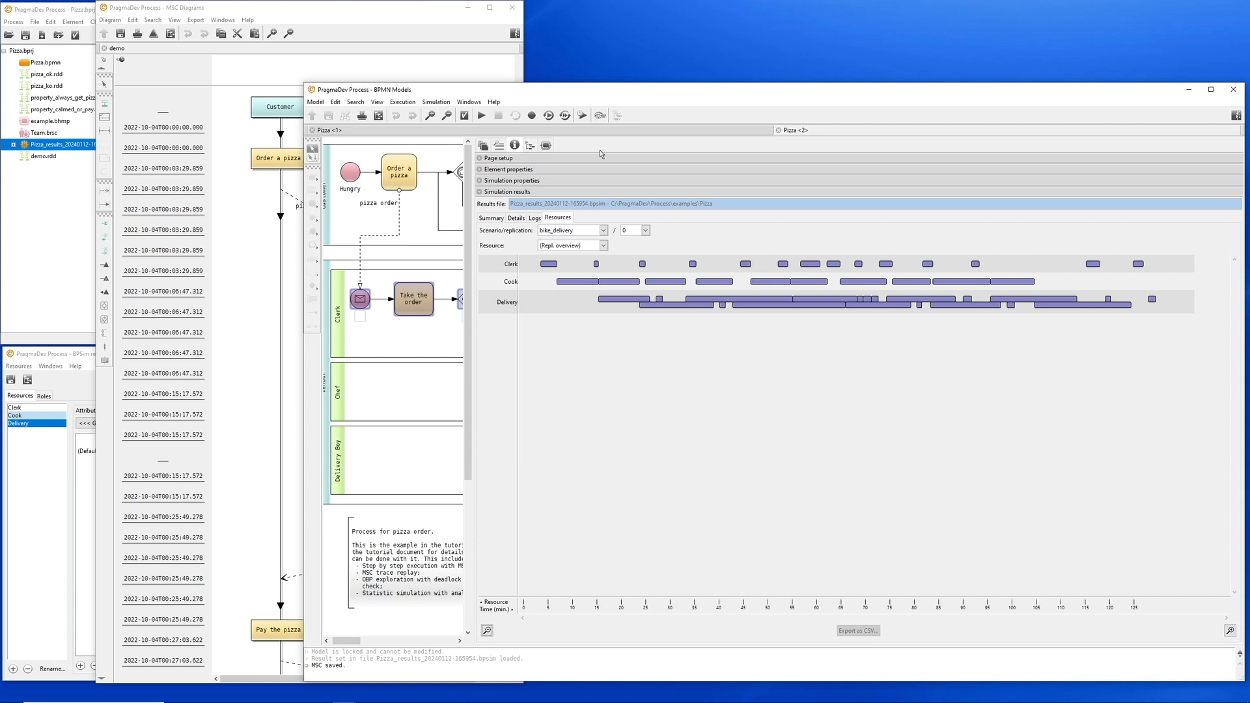
# - Display the bike_delivery average activity resource wait time heatmap over the full diagram and check the value for Make the pizza
pyautogui.click(549, 149)
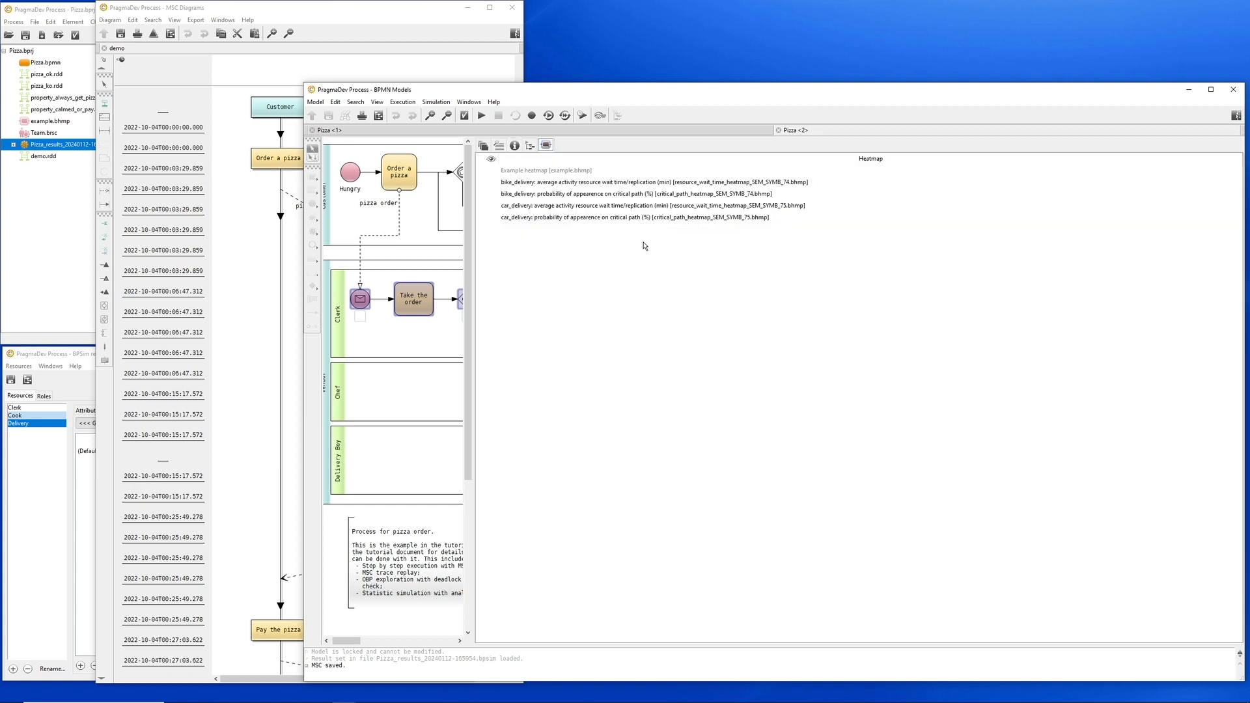
pyautogui.click(623, 184)
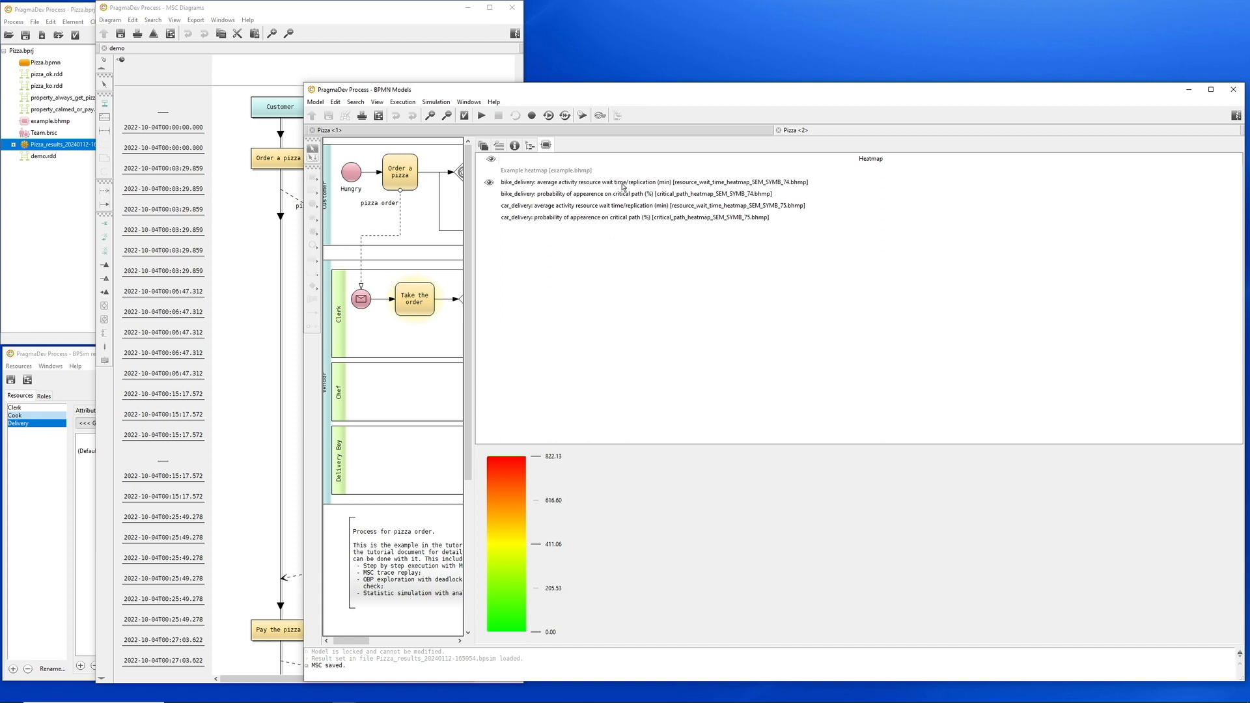
pyautogui.moveTo(474, 362); pyautogui.dragTo(612, 366)
pyautogui.moveTo(708, 369); pyautogui.dragTo(899, 375)
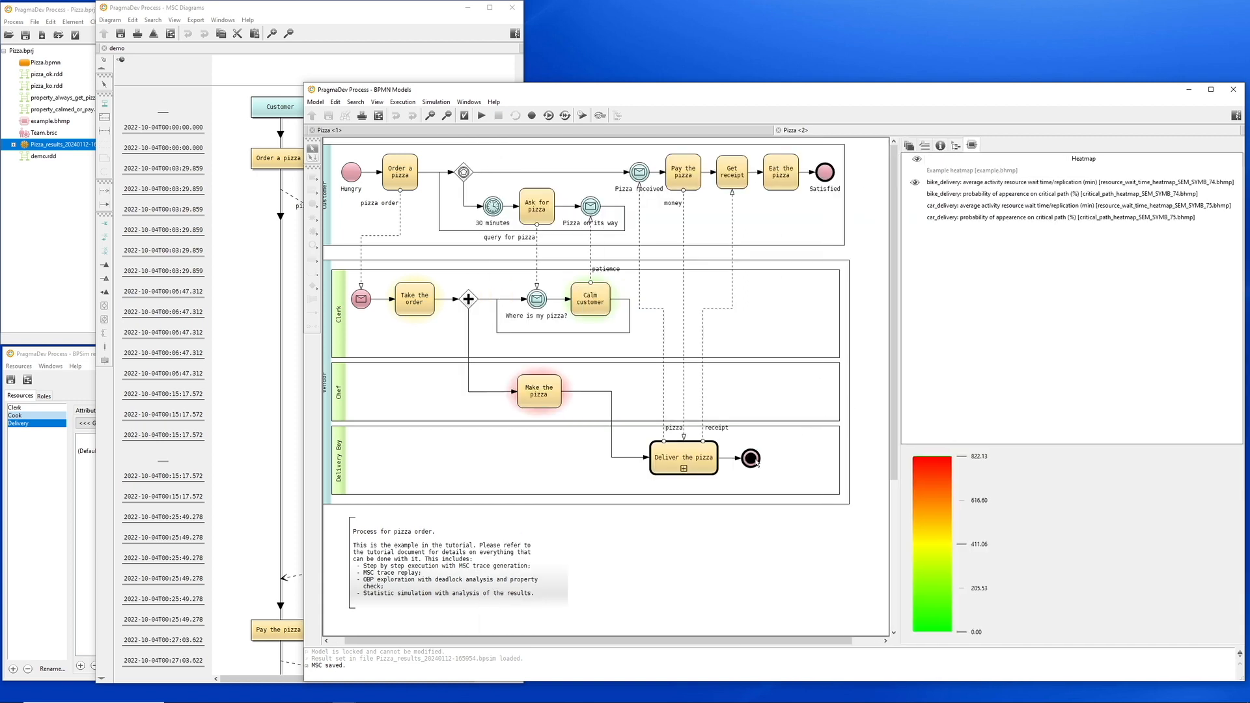
pyautogui.moveTo(565, 390)
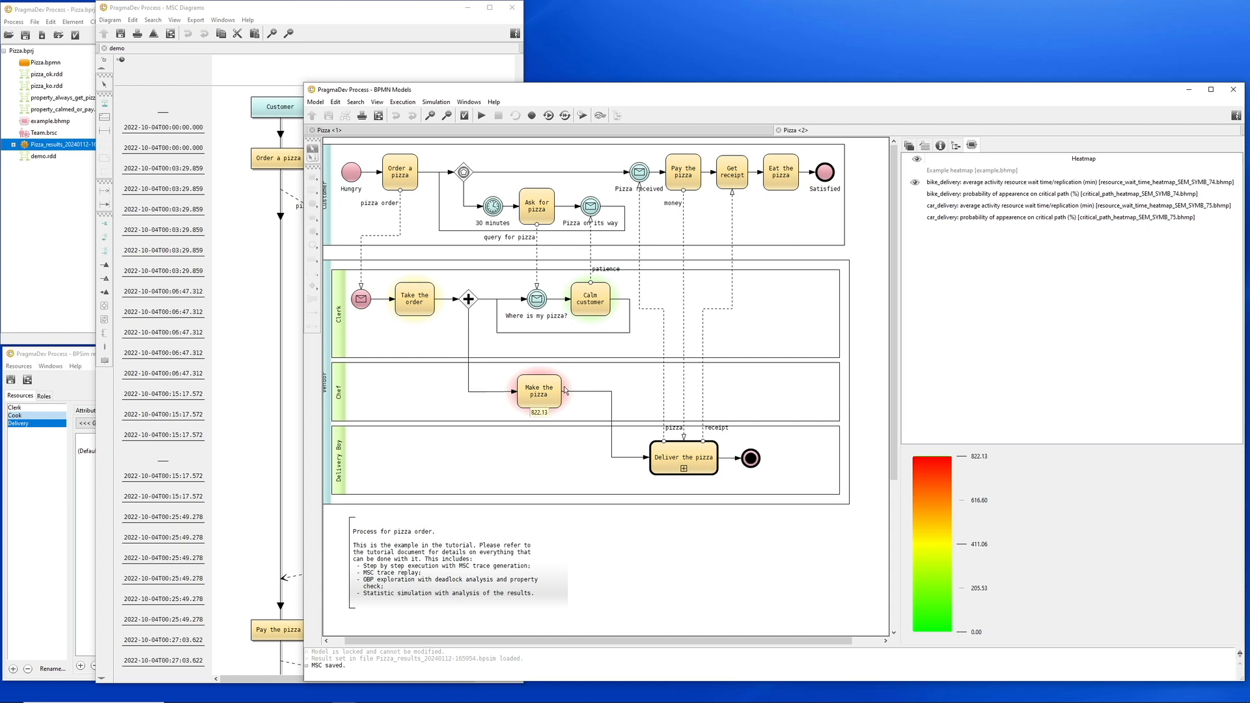